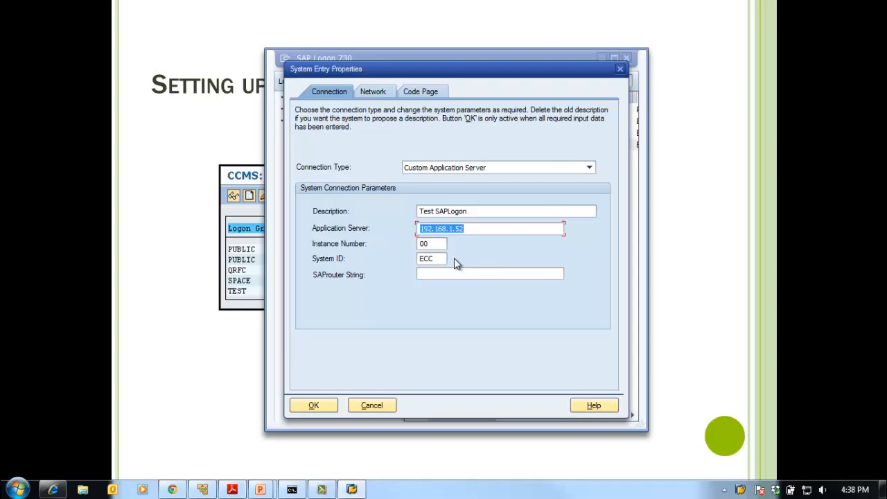
Set the application server of the Test SAPLogon entry to eccdemo and save the entry
type("eccdeomo")
left_click(506, 276)
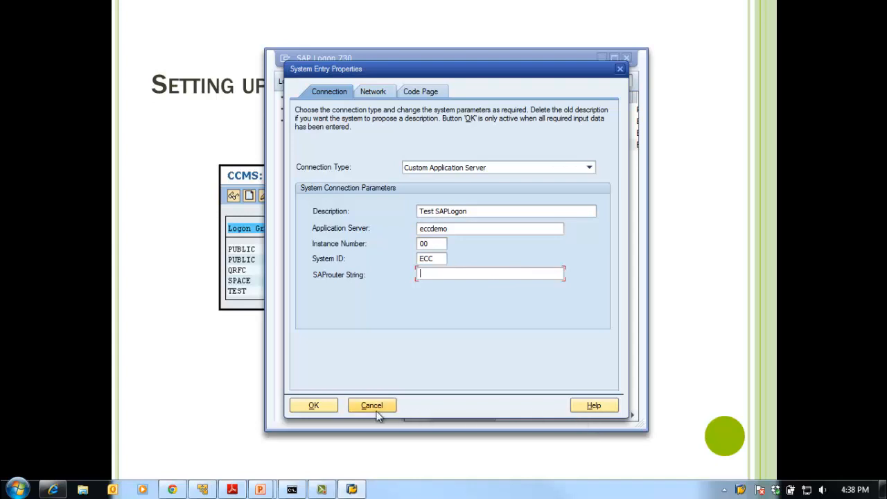
left_click(318, 407)
Open the Test SAPLogon connection and log on as user SAPBASIS with the account password
left_click(436, 145)
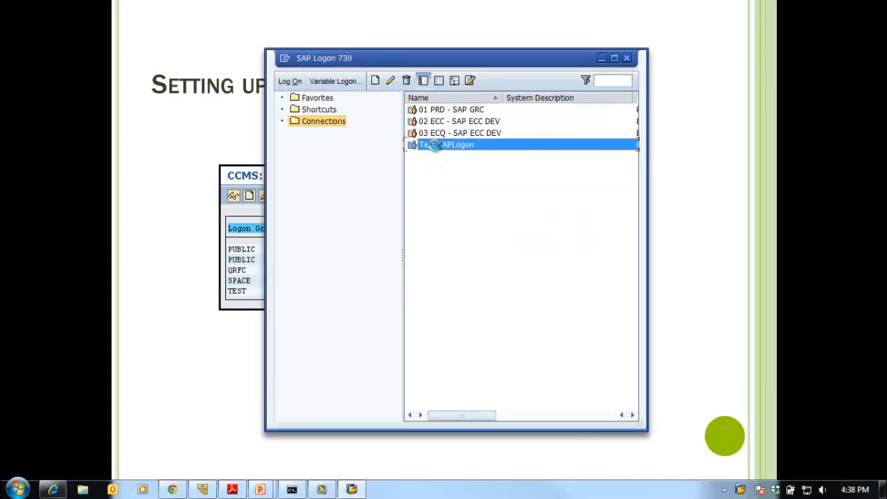
key("Return")
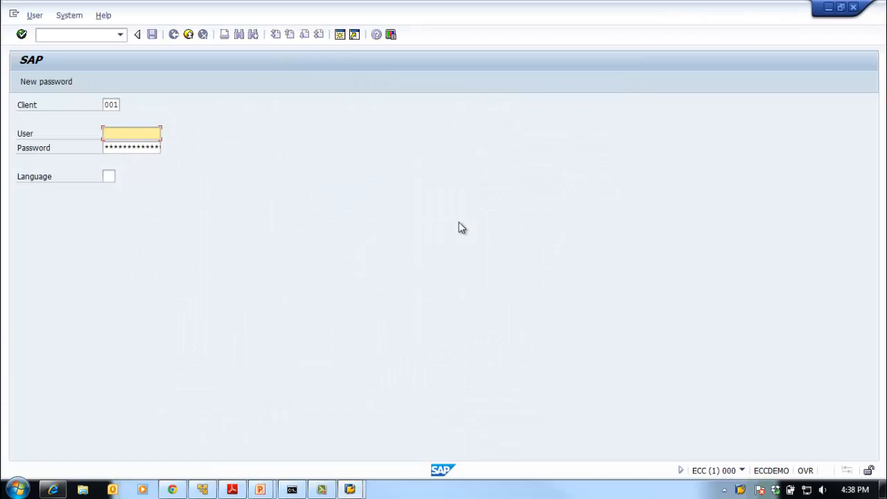
type("SAPBASIS")
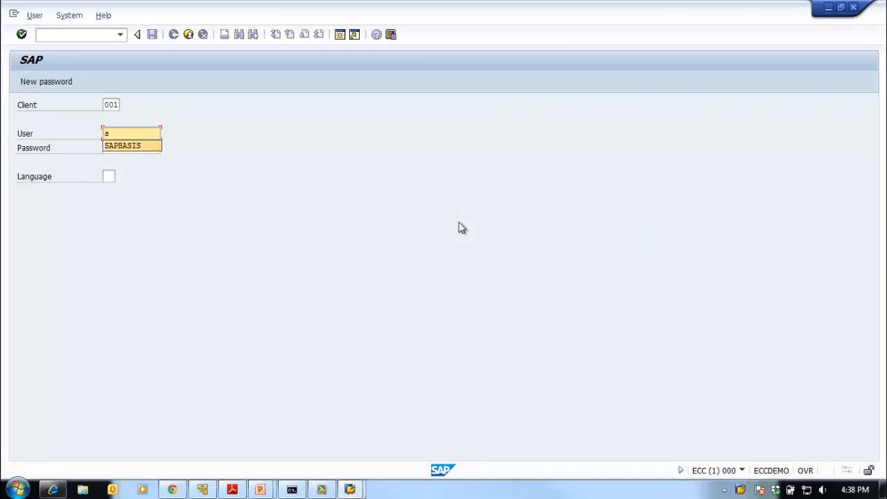
key("Tab")
type("***")
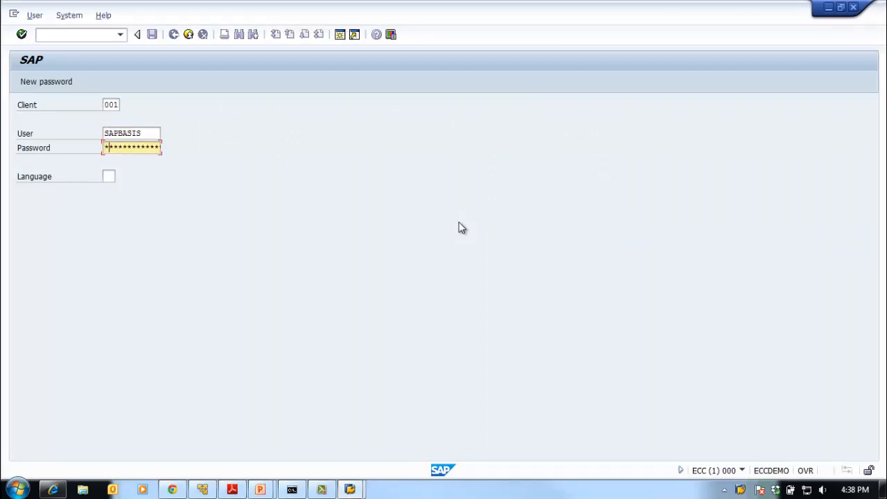
type("**")
key("Return")
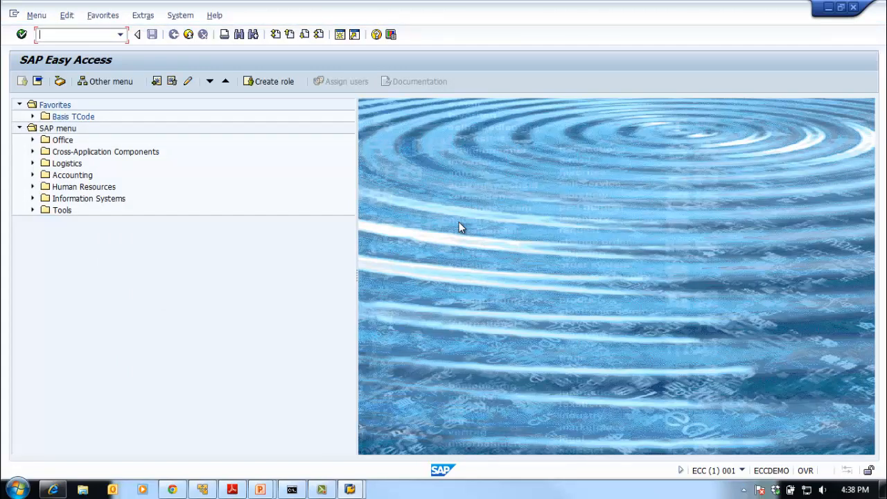
Open SMLG - Logon Groups from Tools, CCMS, Configuration in the SAP menu tree and return to SAP Easy Access
left_click(33, 211)
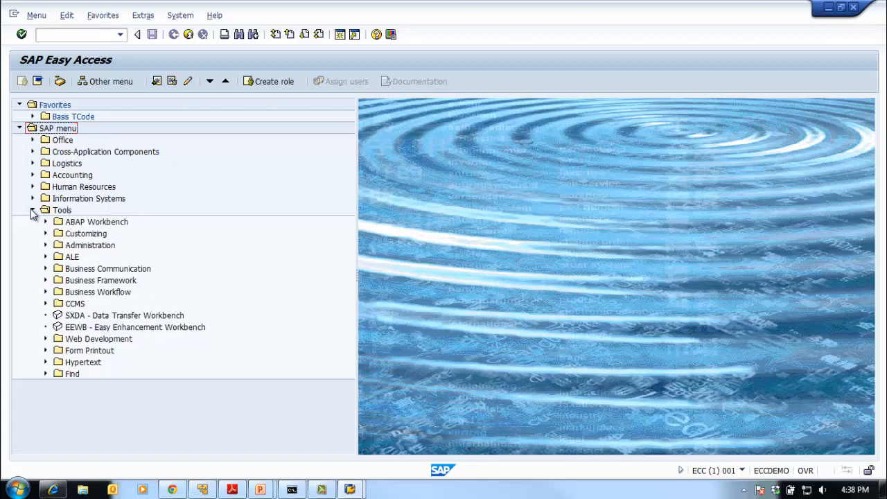
left_click(45, 305)
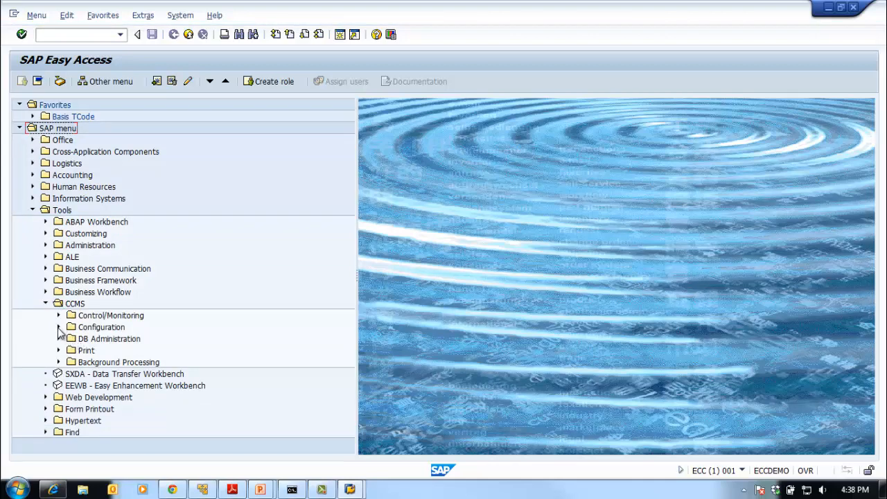
left_click(59, 327)
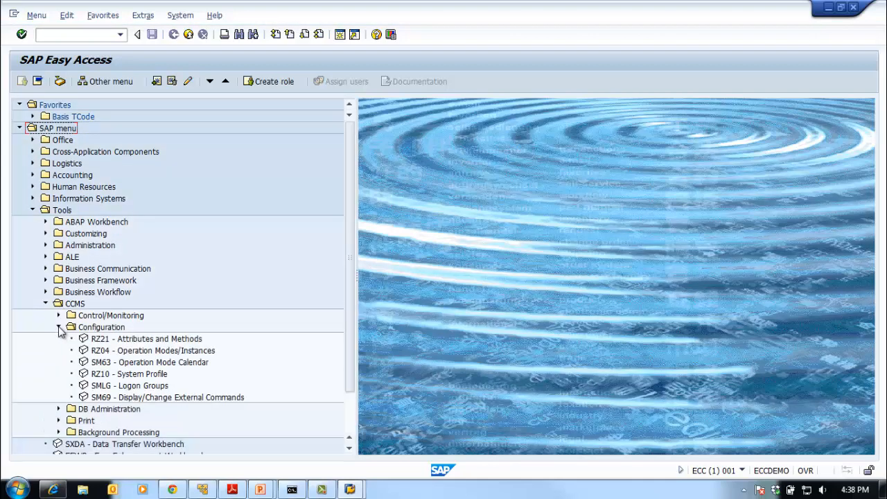
left_click(114, 389)
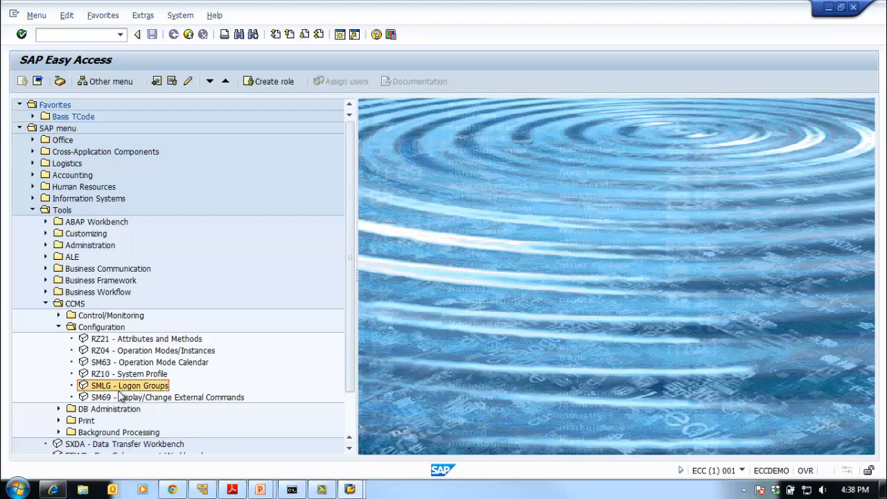
double_click(121, 390)
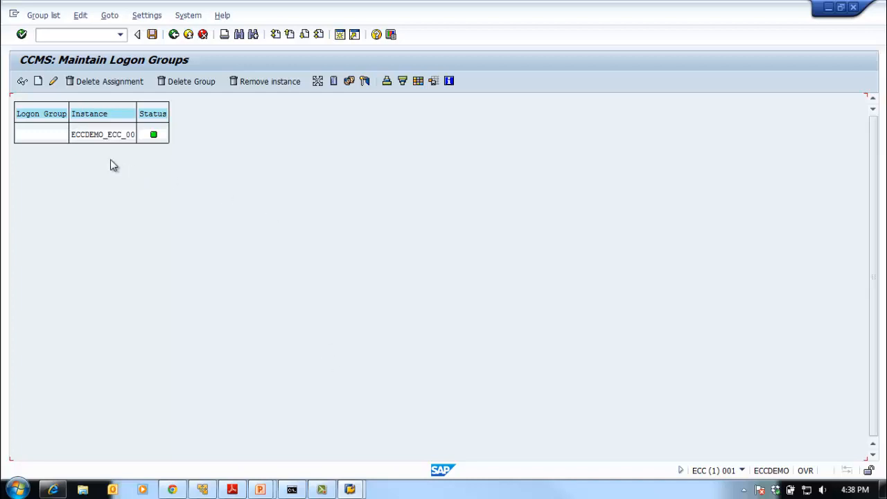
left_click(173, 34)
Open the logon group maintenance with transaction code smlg
left_click(63, 35)
type("smlg")
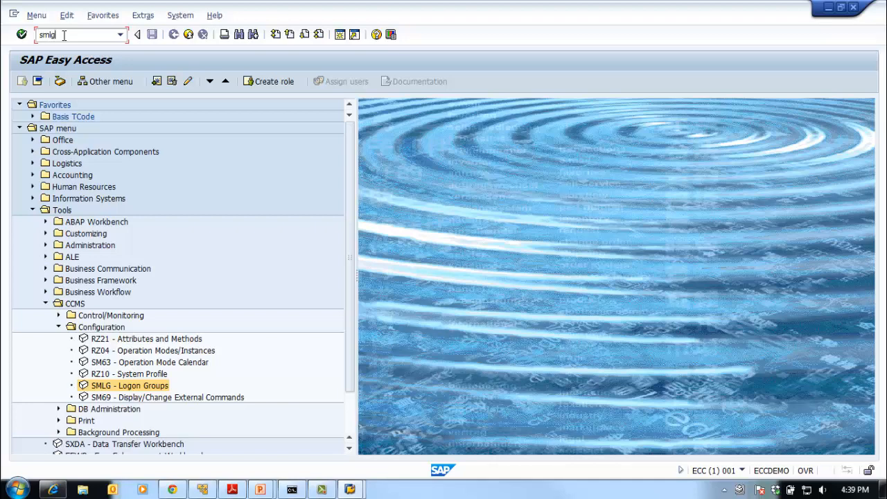
key("Return")
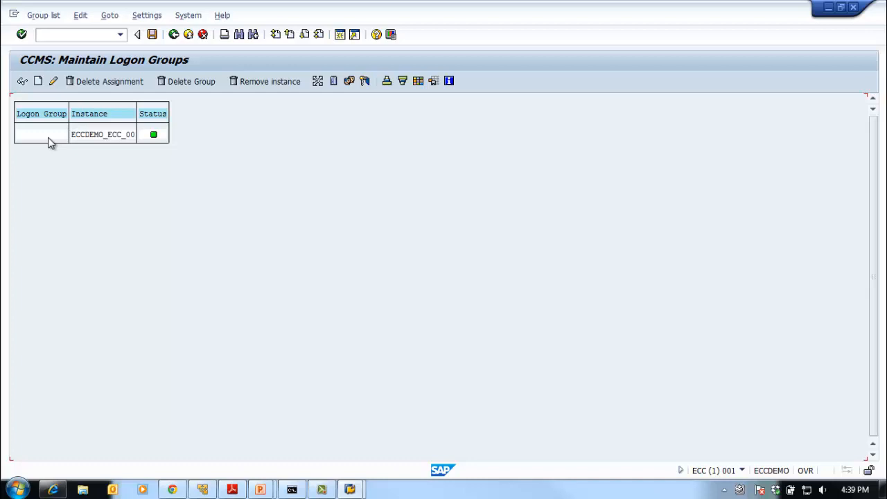
Assign the logon group SAP_BASIS to the existing instance ECCDEMO_ECC_00
key("alt+Tab")
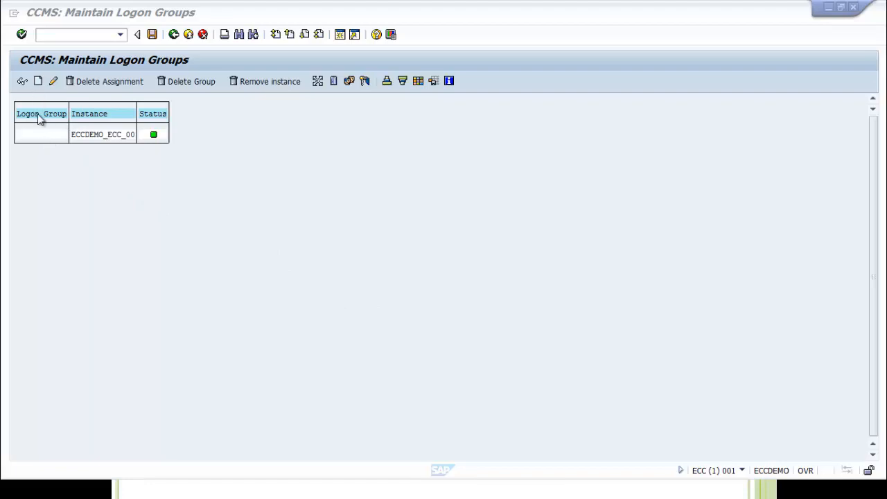
double_click(44, 137)
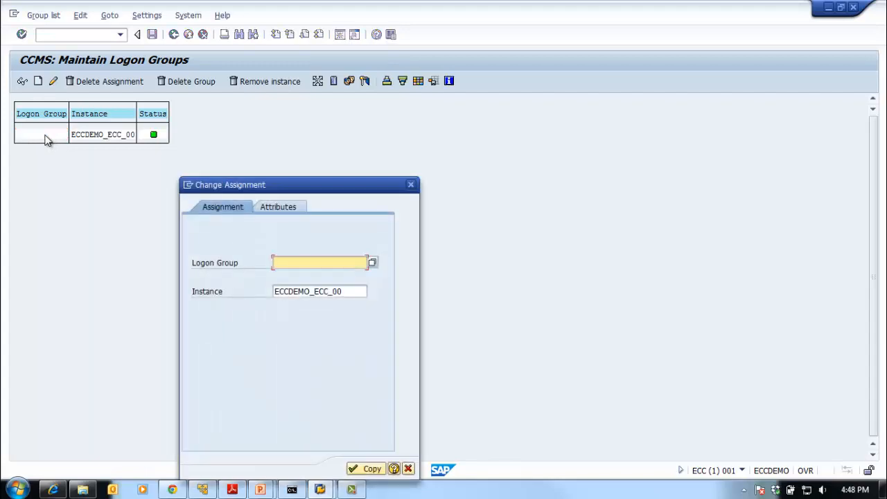
left_click_drag(303, 187, 328, 120)
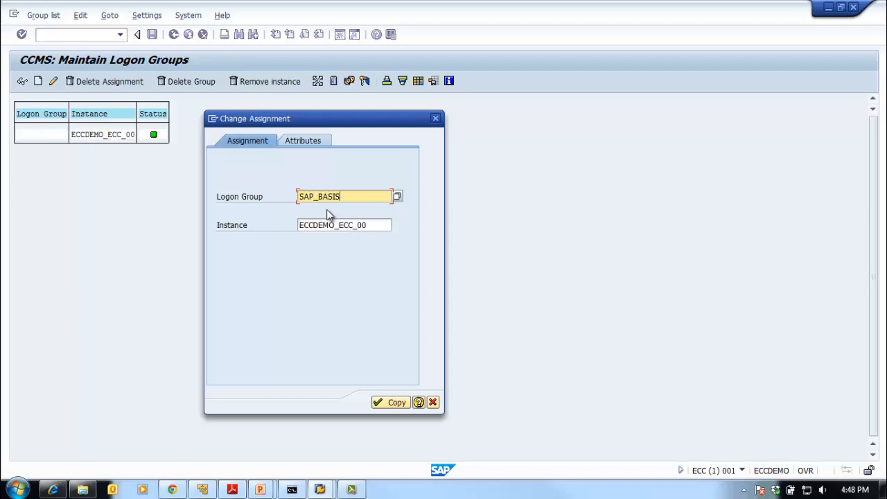
left_click(393, 402)
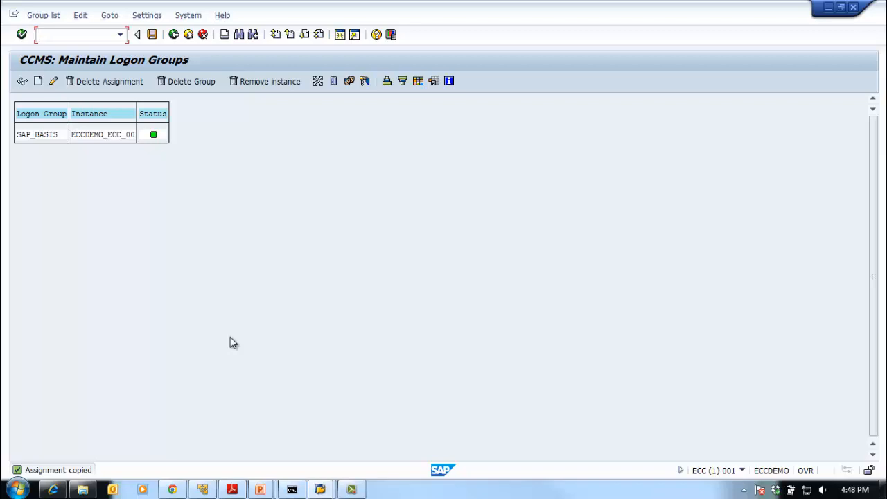
Start a new assignment with logon group SAP_BG_JOBS and instance ECCDEMO_ECC_00
left_click(38, 81)
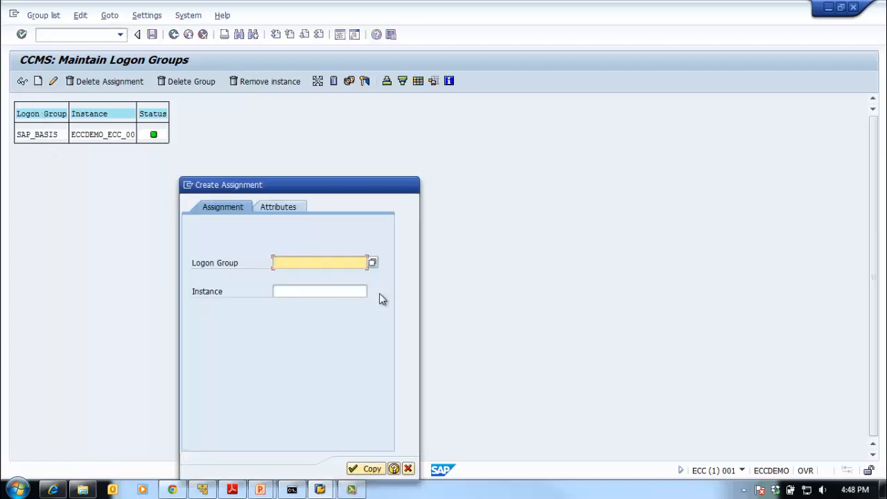
left_click_drag(320, 190, 416, 152)
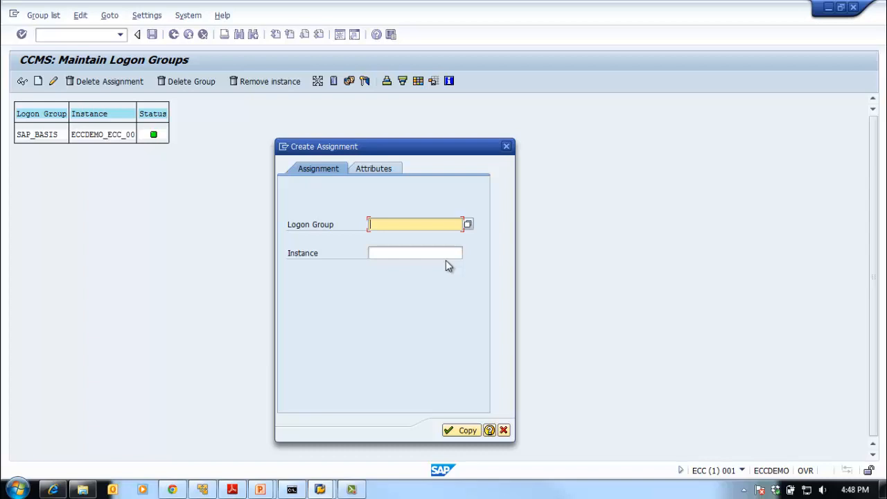
type("SAP")
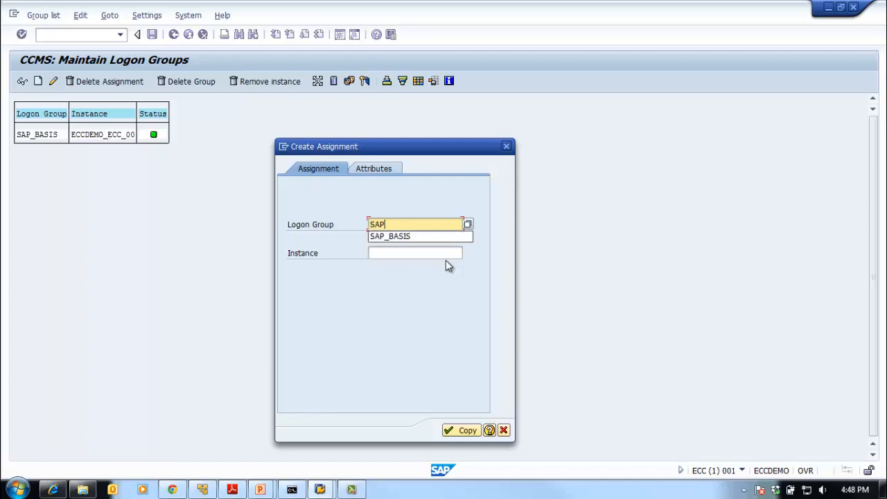
type("_BG")
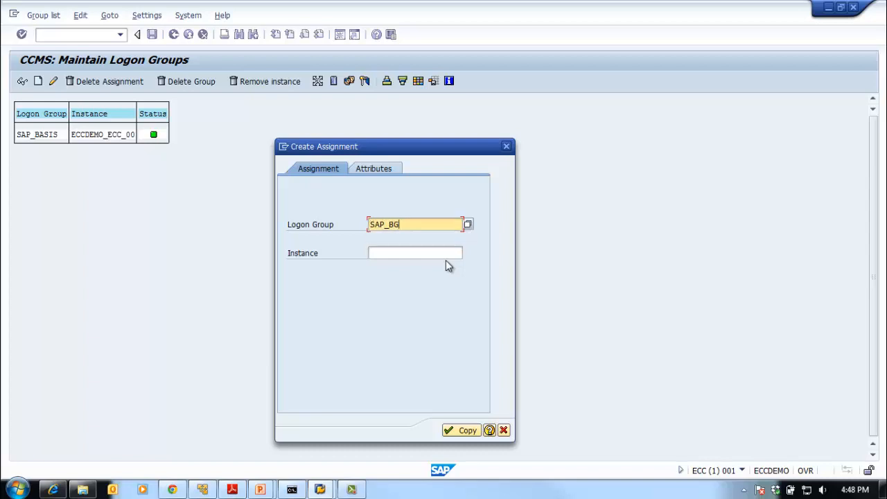
type("_JOBS")
left_click(386, 254)
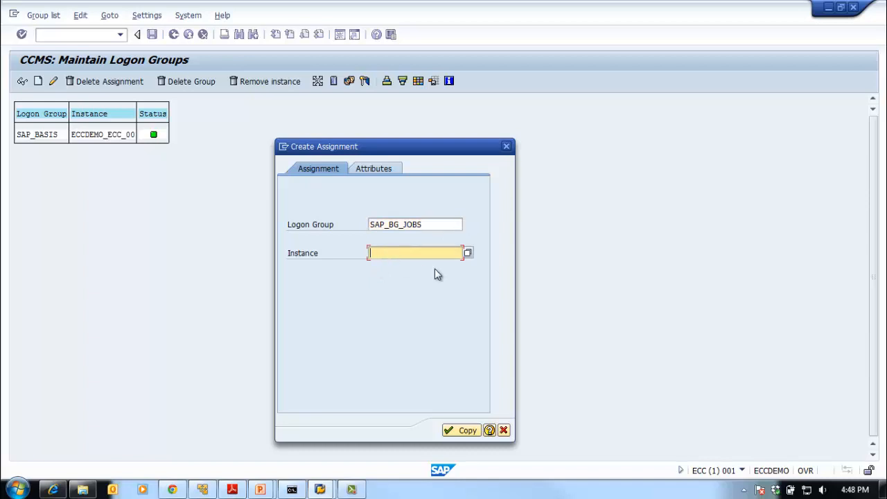
left_click(468, 254)
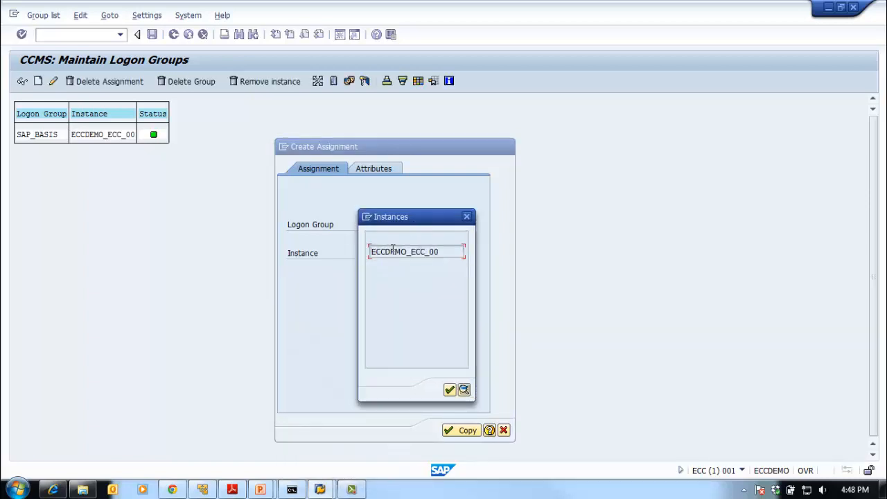
double_click(393, 253)
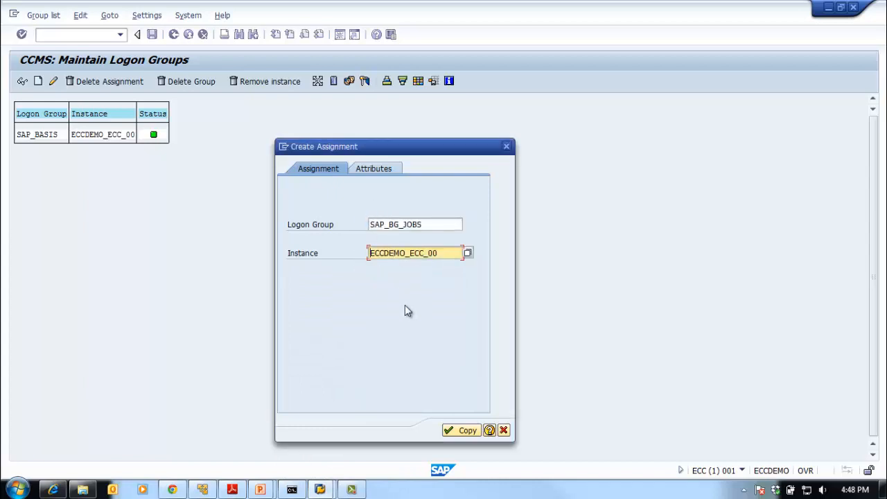
Review the attributes of the SAP_BG_JOBS assignment and add the assignment to the logon group list
left_click(371, 168)
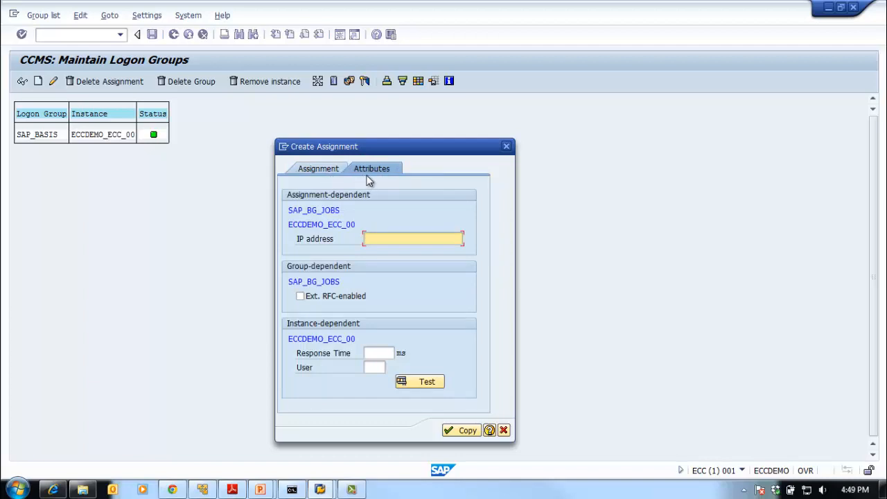
left_click(309, 170)
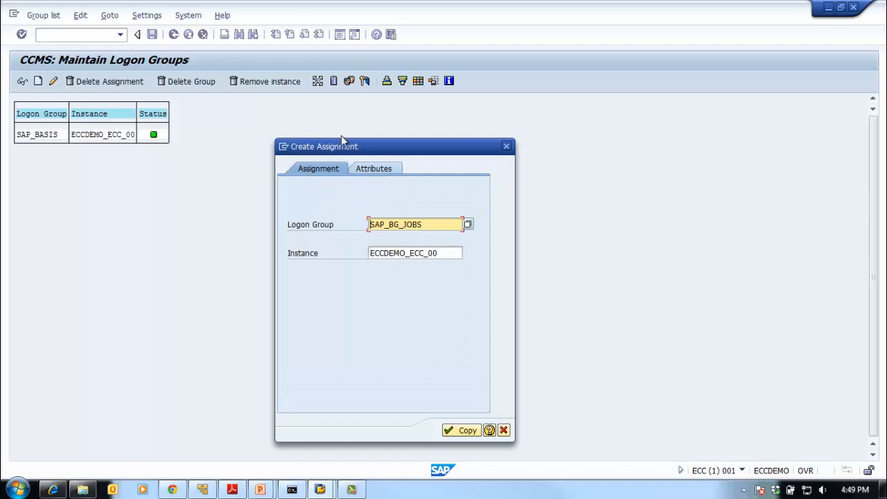
left_click(382, 169)
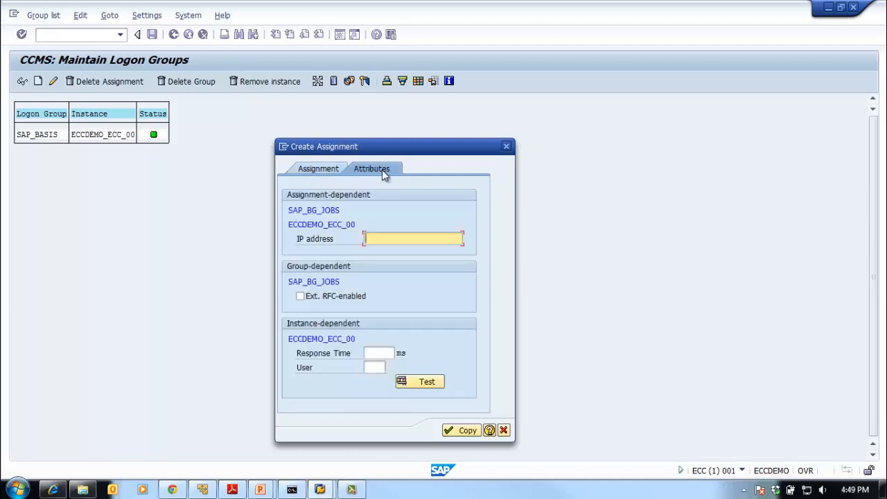
left_click(309, 170)
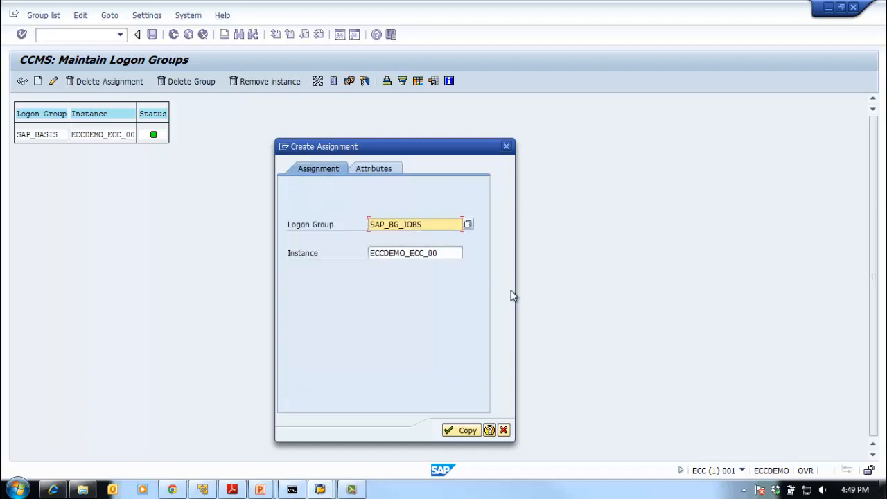
left_click(435, 229)
left_click(440, 255)
left_click(455, 434)
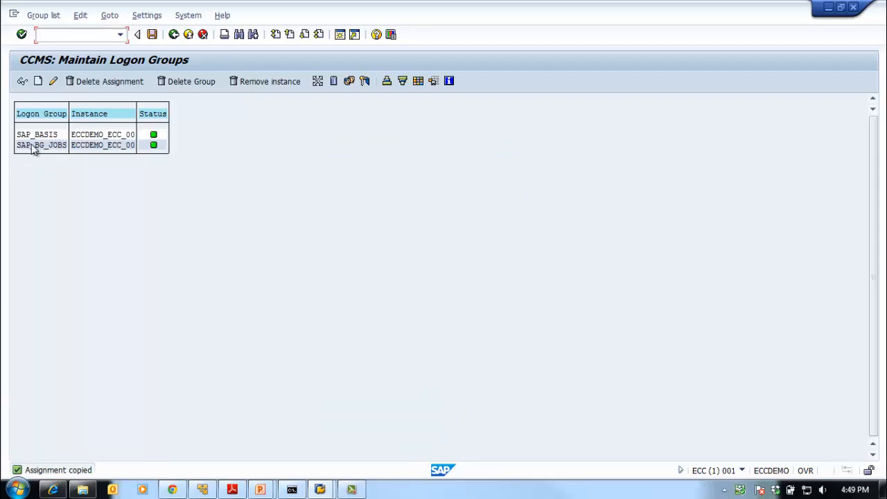
Try to create another assignment of logon group SAP_BG_JOBS to instance ECCDEMO_ECC_00
left_click(37, 81)
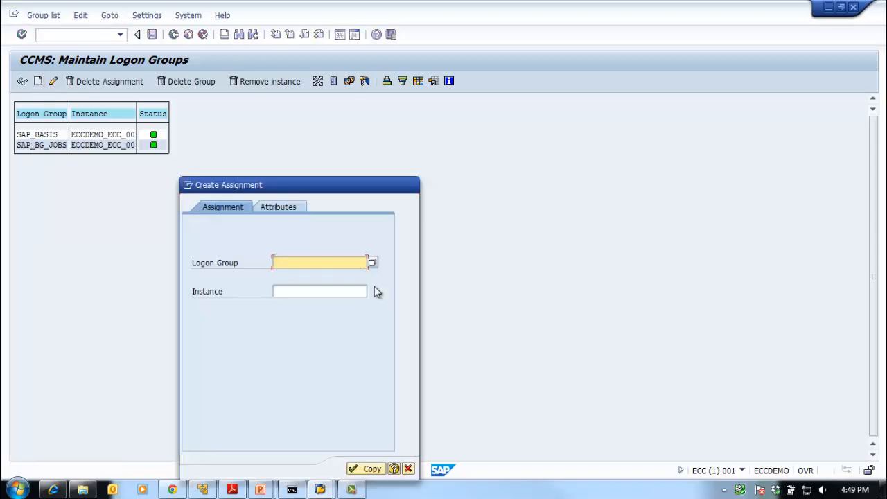
left_click(373, 266)
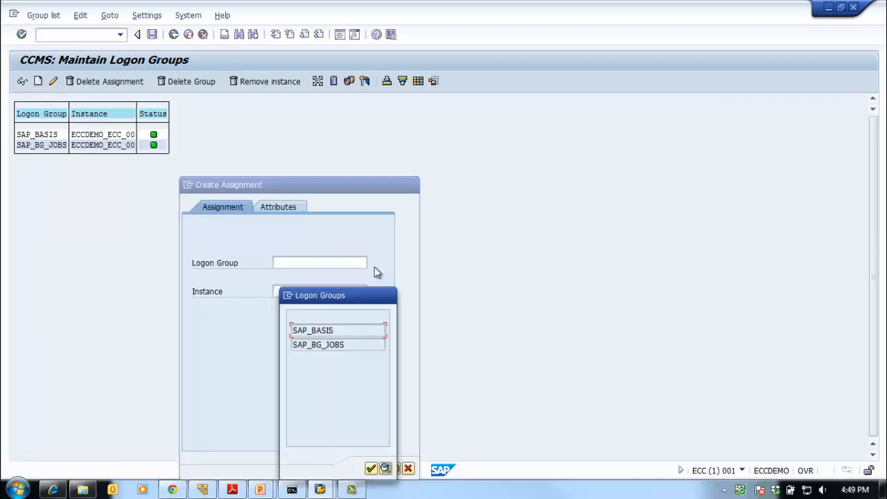
double_click(338, 345)
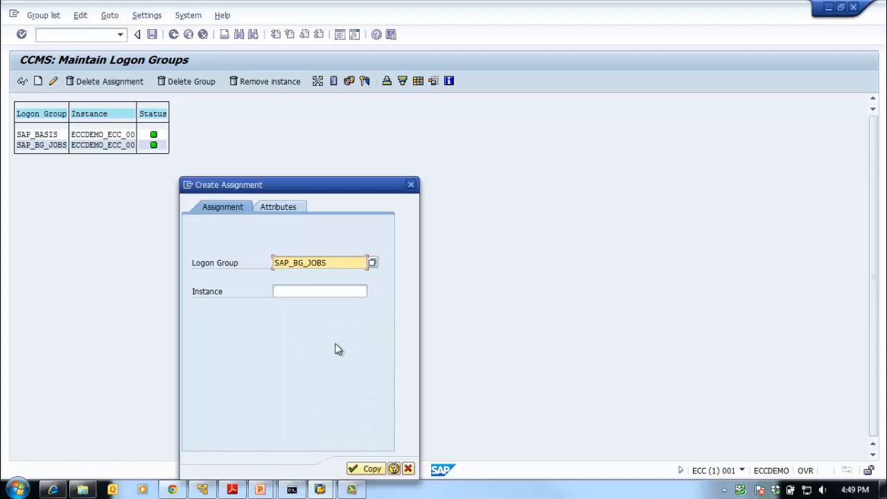
left_click(319, 292)
left_click(372, 291)
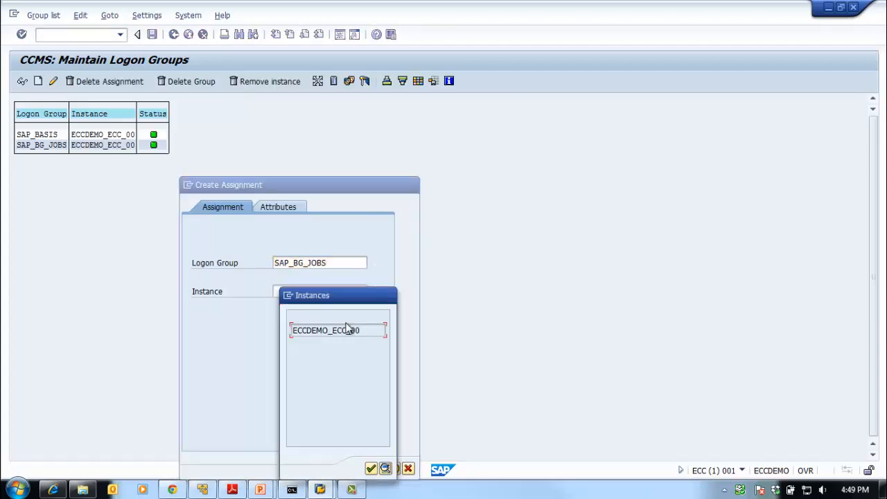
double_click(340, 330)
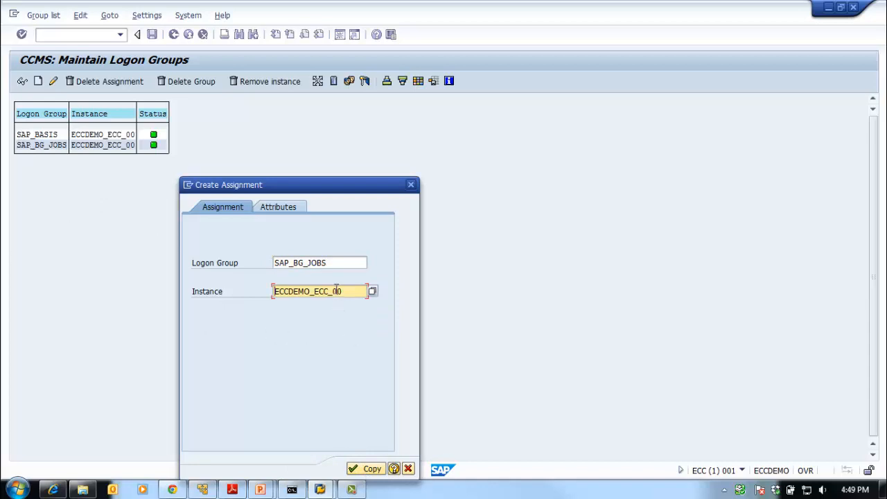
left_click(362, 469)
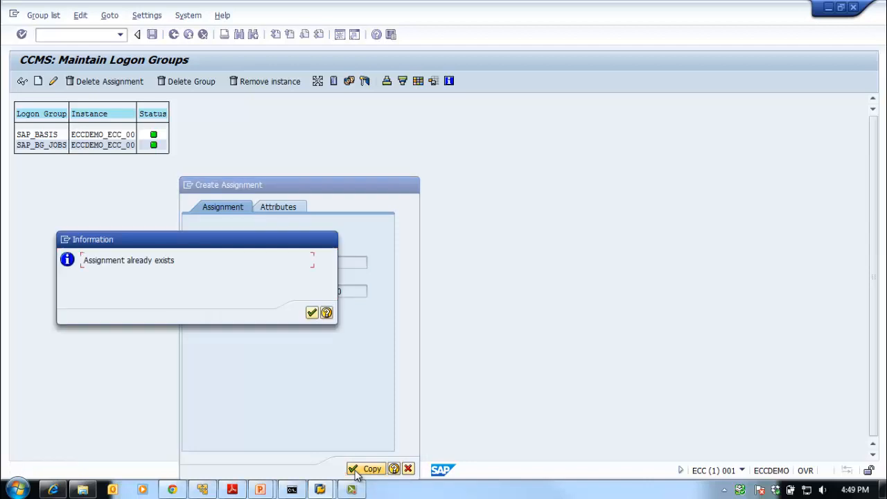
Dismiss the information message and cancel the duplicate SAP_BG_JOBS assignment
left_click(311, 312)
left_click(411, 185)
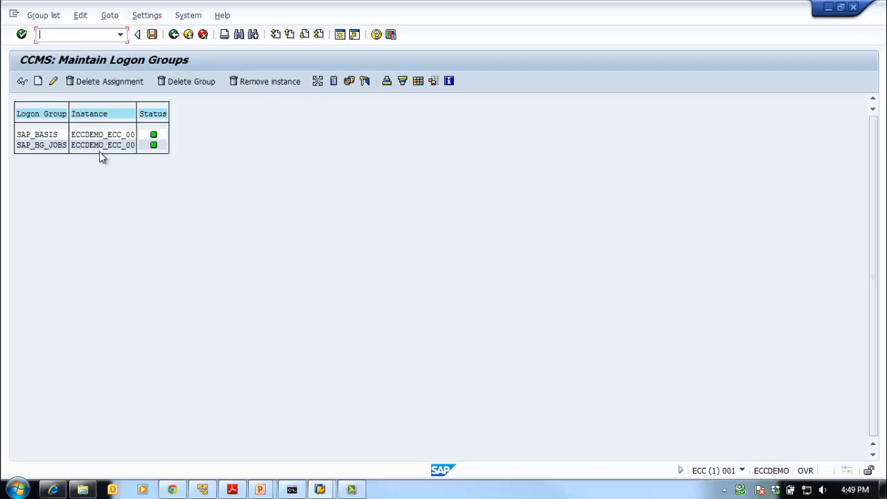
left_click(44, 148)
left_click(40, 136)
left_click(41, 84)
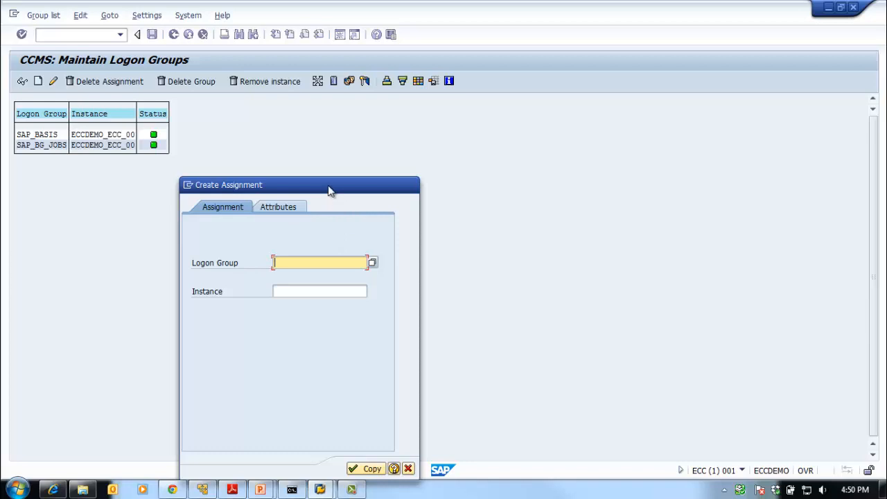
left_click_drag(333, 192, 329, 155)
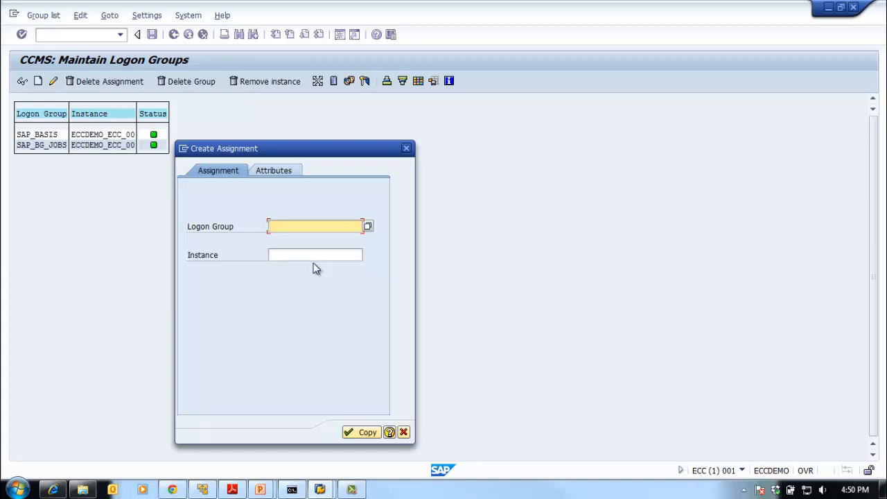
left_click(366, 228)
double_click(317, 331)
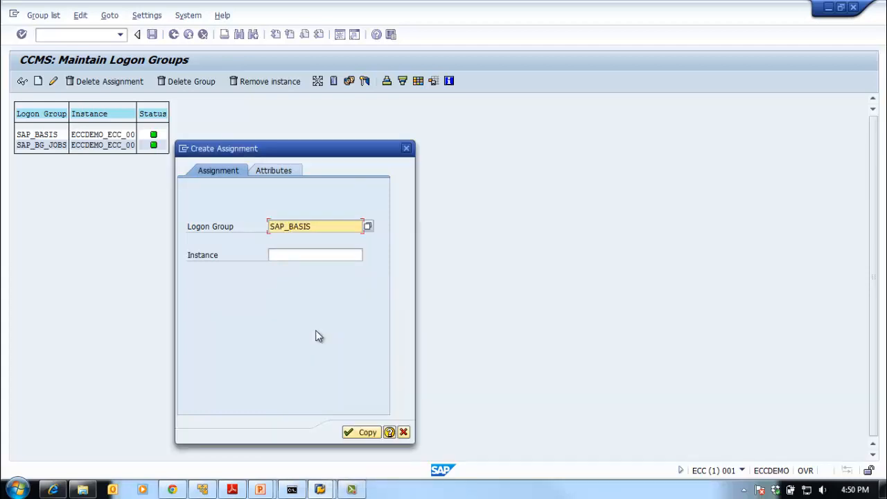
left_click(276, 256)
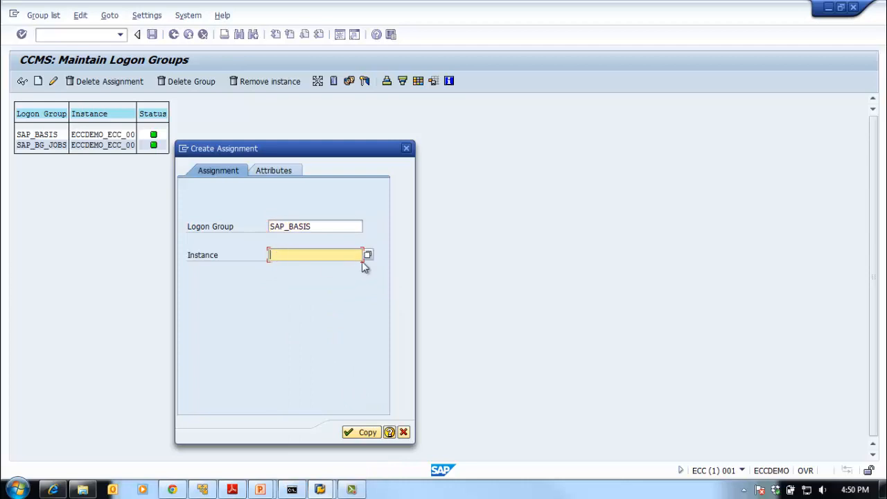
left_click(368, 256)
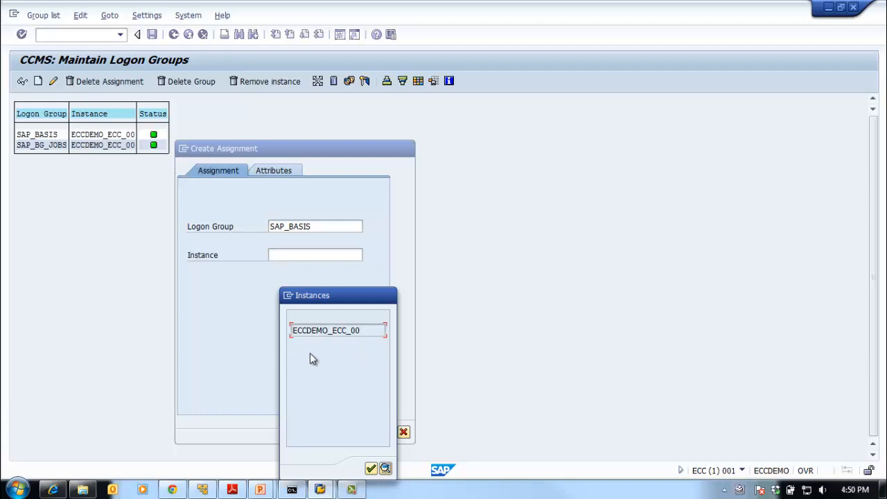
double_click(306, 331)
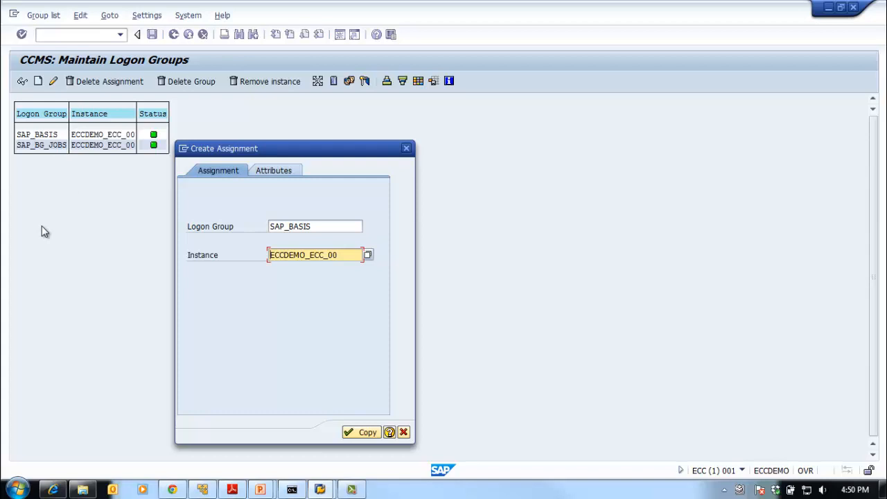
left_click(404, 432)
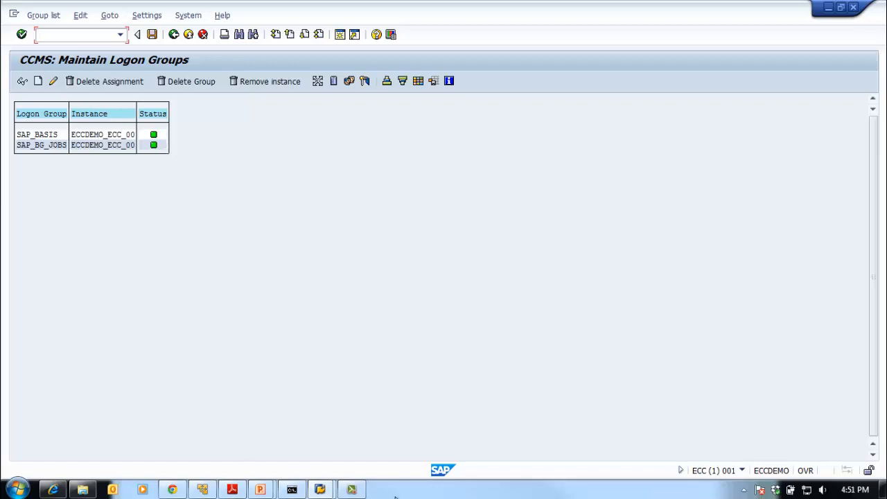
Switch to SAP Logon 730 and review the connection properties of the Test SAPLogon entry
left_click(320, 490)
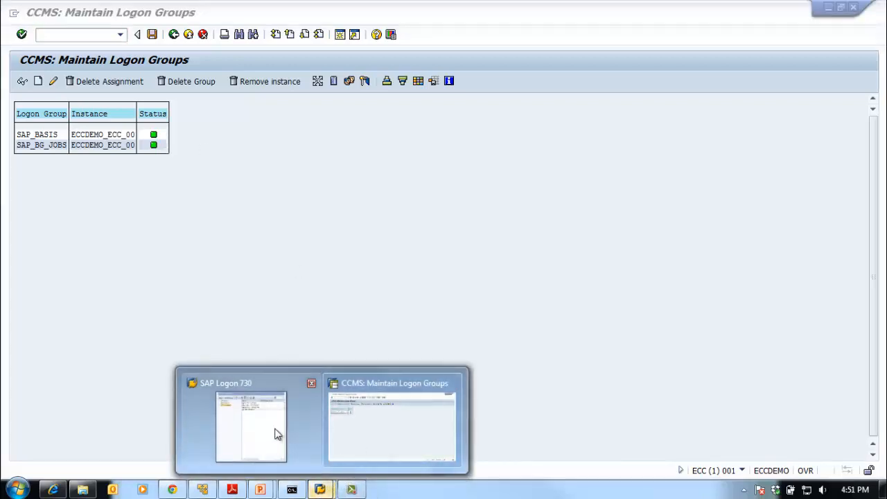
left_click(277, 434)
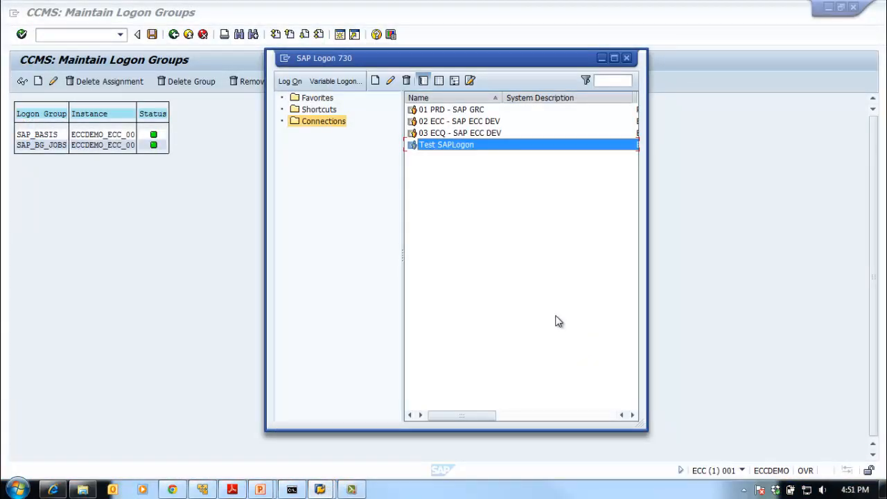
left_click(391, 82)
double_click(461, 230)
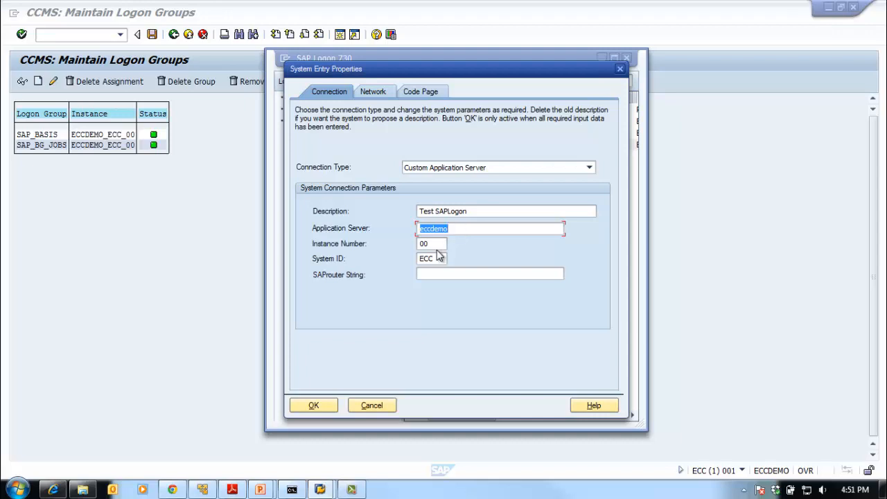
left_click(321, 405)
left_click(475, 316)
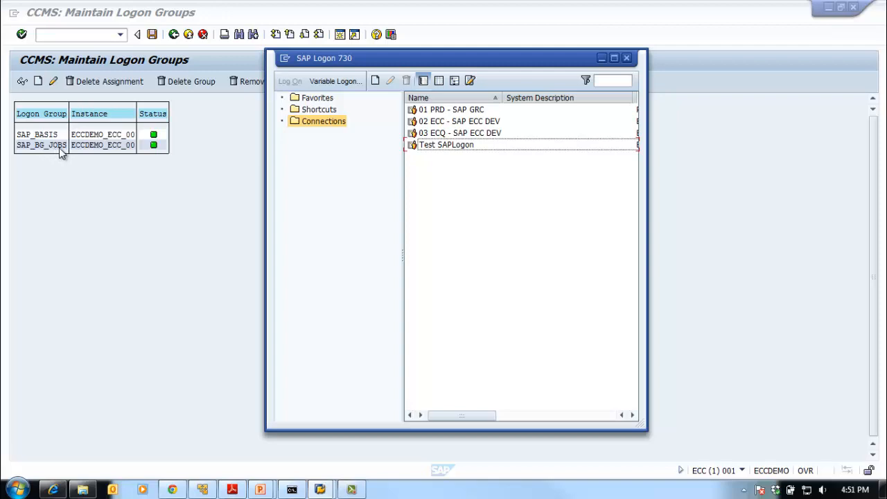
Start a new user-specified system entry with the connection type Group/Server Selection
left_click(375, 81)
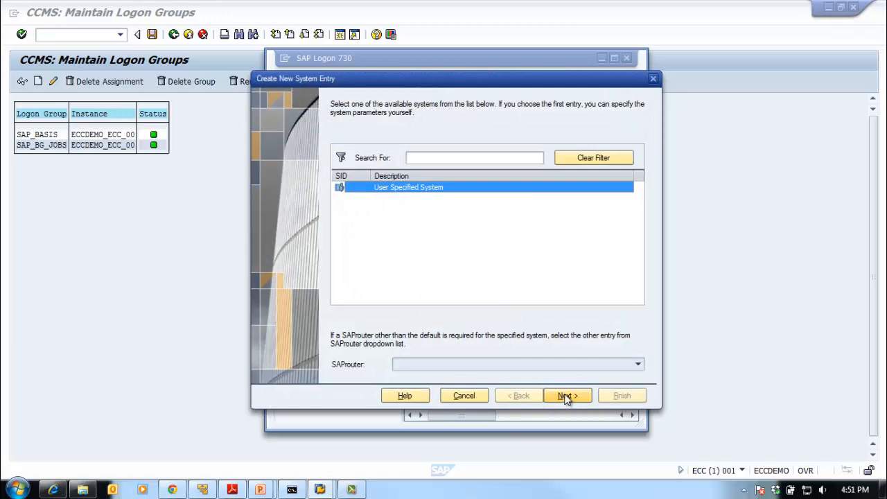
left_click(565, 396)
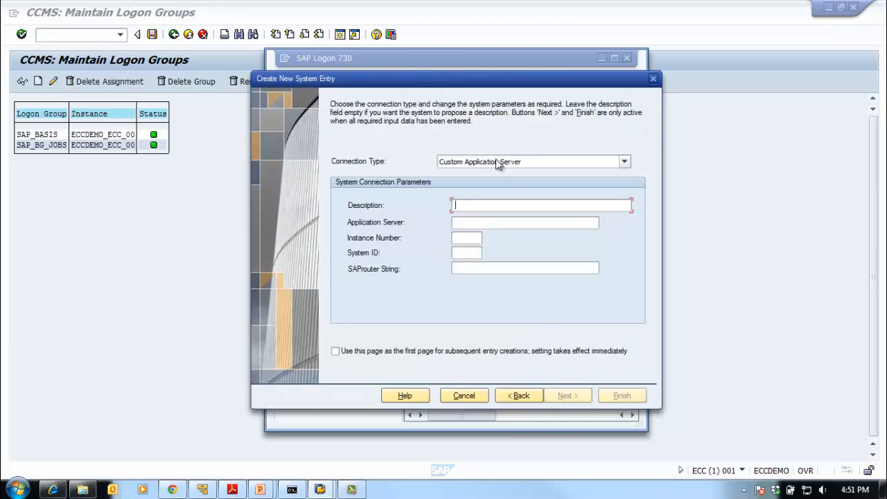
left_click(536, 164)
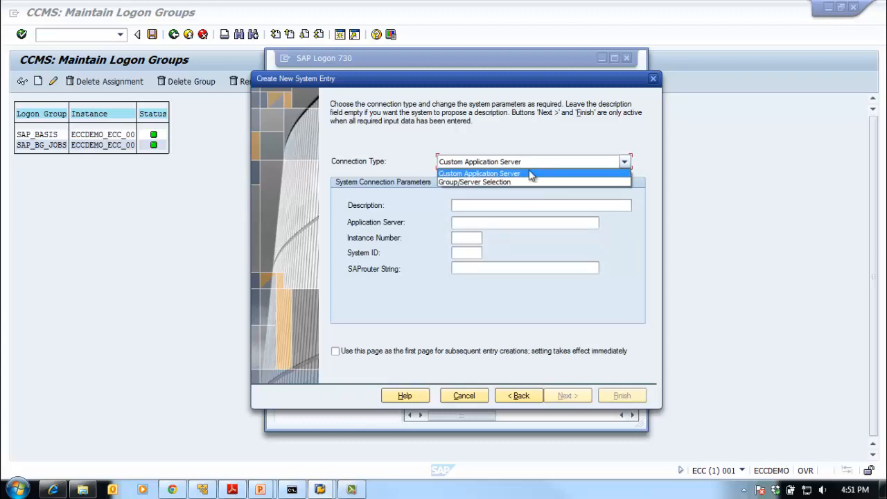
left_click(526, 182)
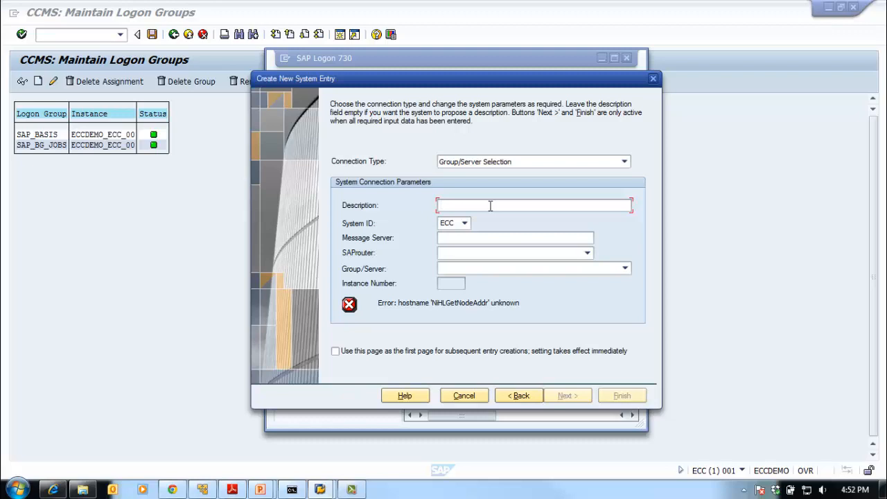
Describe the new entry as SAP Basis Group with system ID ECC and message server eccdemo
type("SAP")
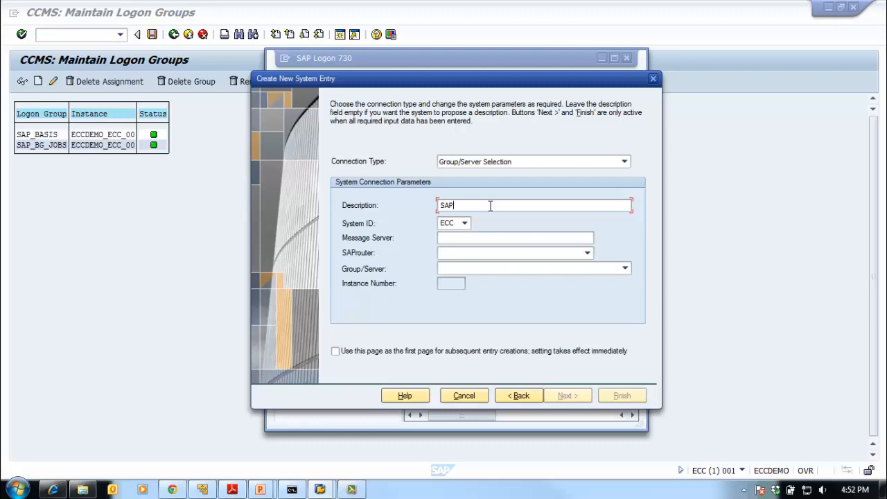
type(" Basis Group")
left_click(465, 223)
left_click(468, 234)
left_click(467, 237)
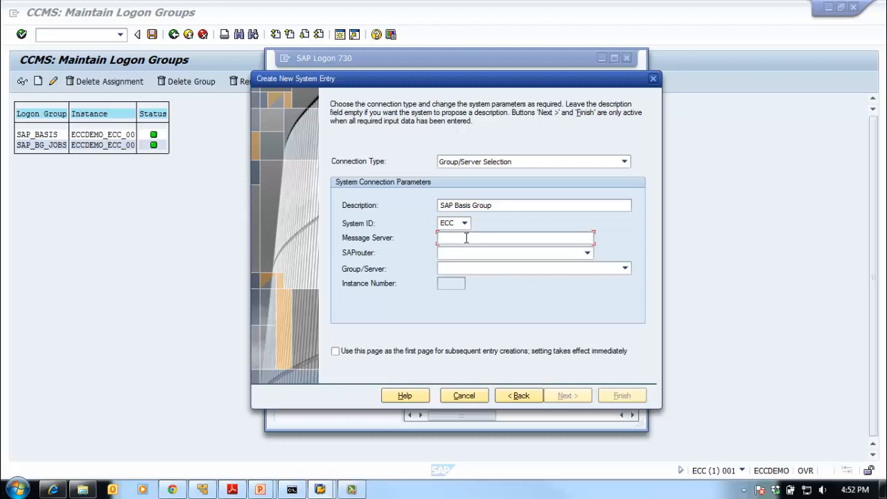
type("eccdemo")
key("Tab")
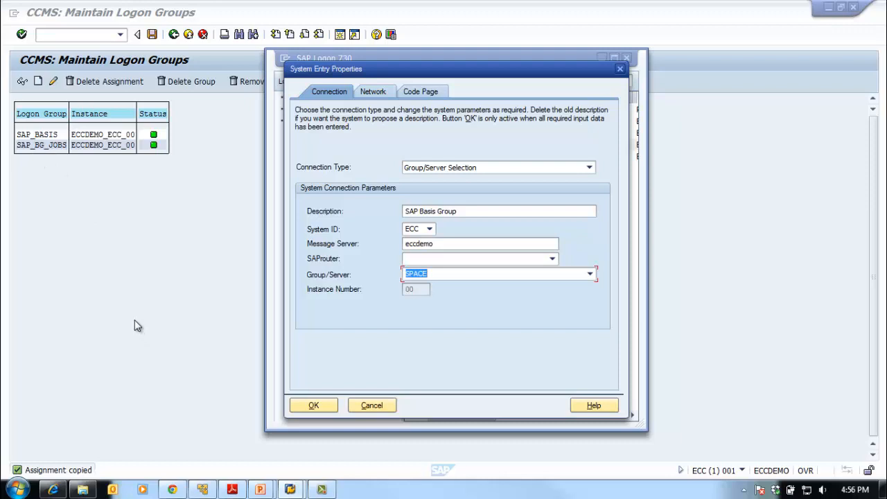
Check which groups and servers the SAP Basis Group entry offers, keeping SPACE selected
left_click(590, 275)
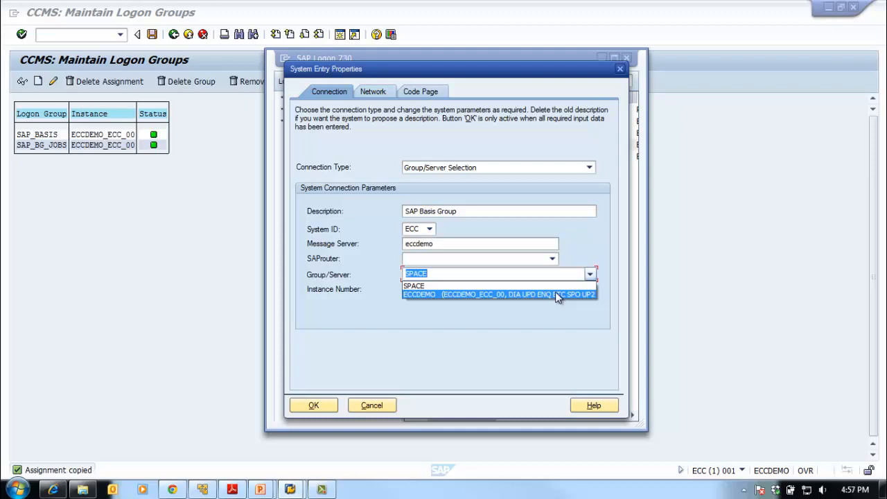
left_click(547, 317)
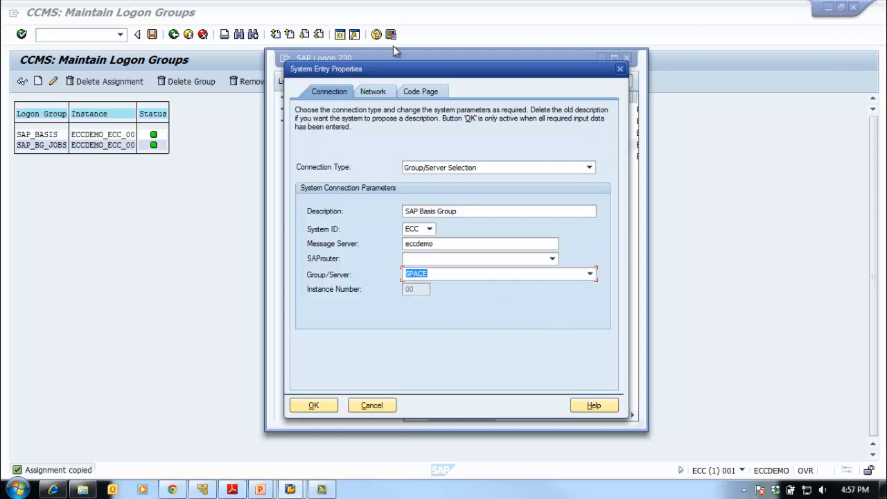
left_click_drag(412, 69, 588, 62)
left_click_drag(505, 64, 464, 59)
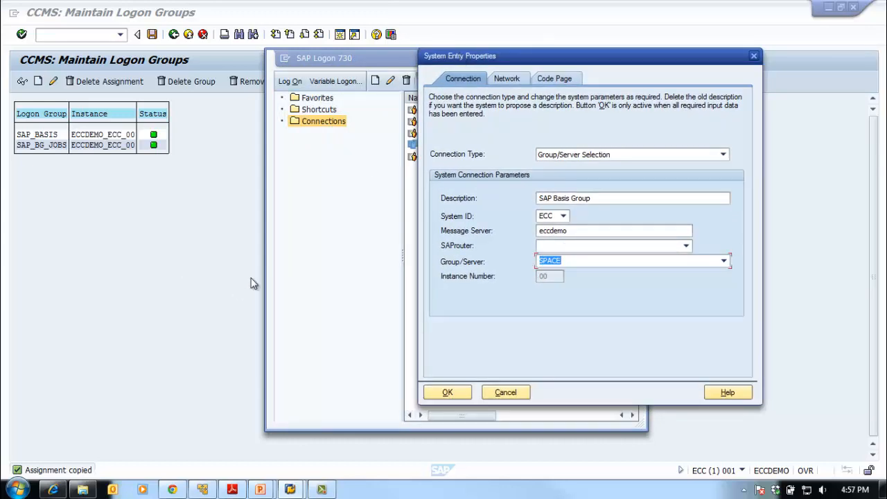
left_click(723, 261)
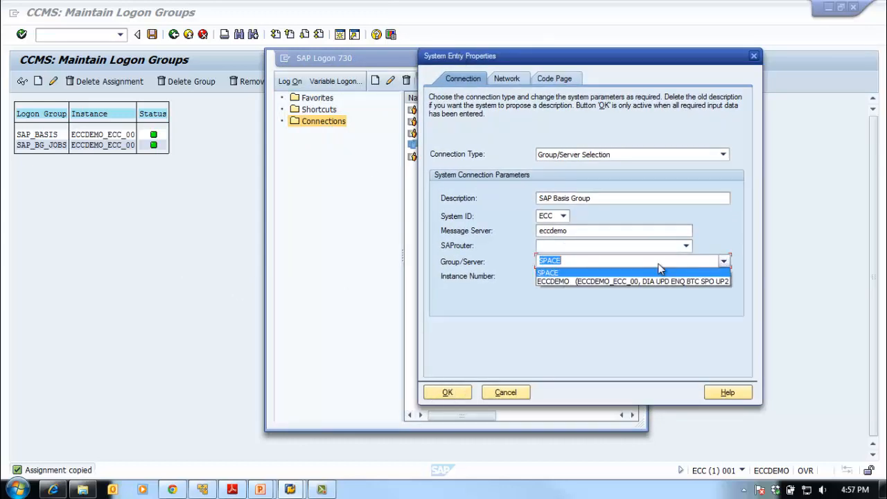
left_click(588, 273)
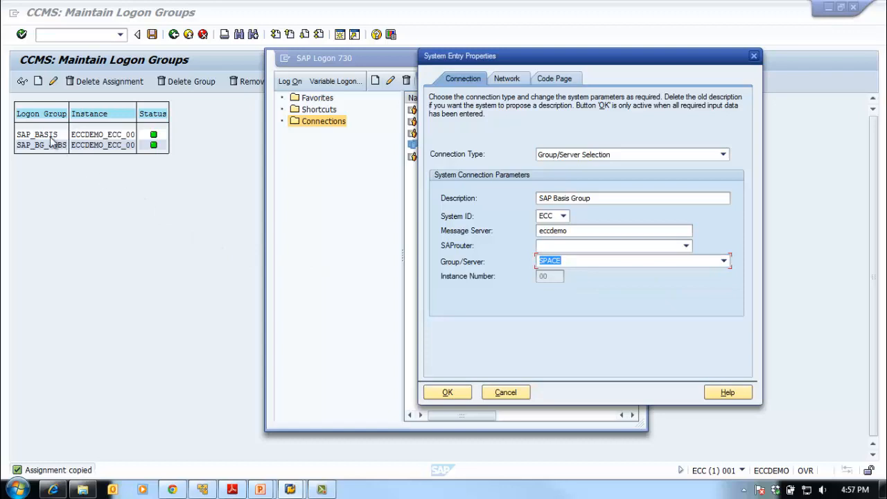
Save the logon group assignments in the Maintain Logon Groups window and return to the SAP Logon entry
left_click(79, 192)
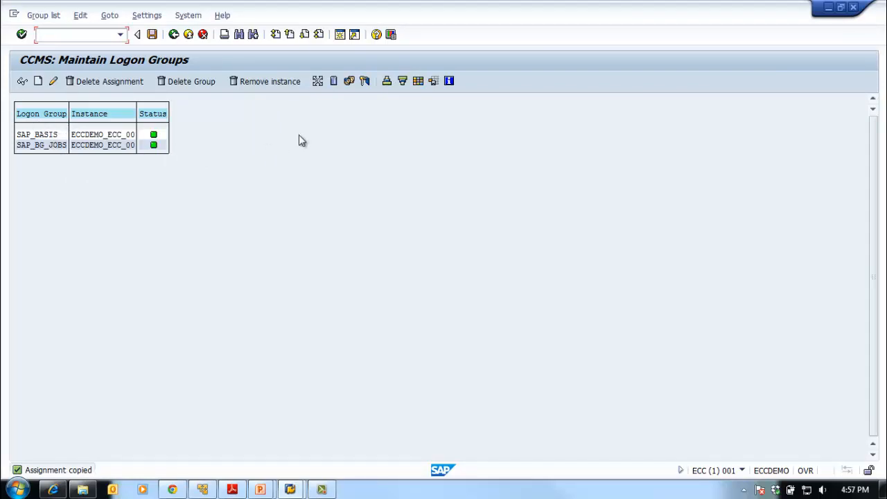
left_click(153, 38)
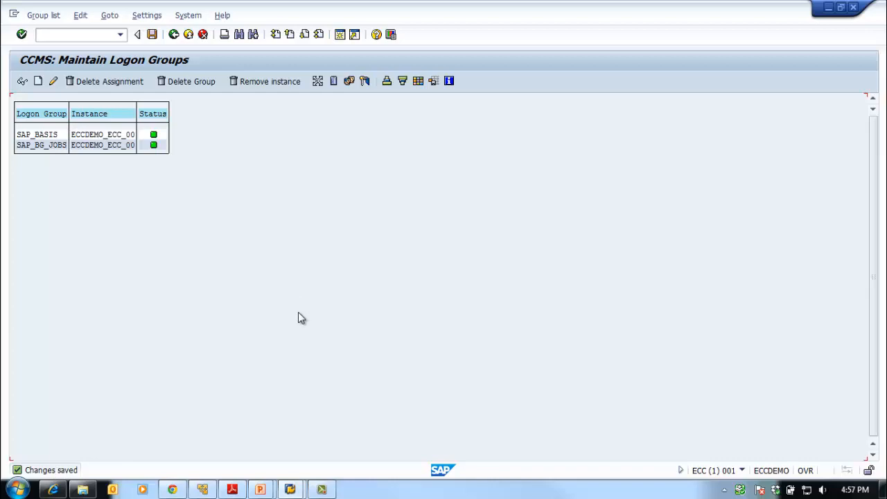
left_click(300, 489)
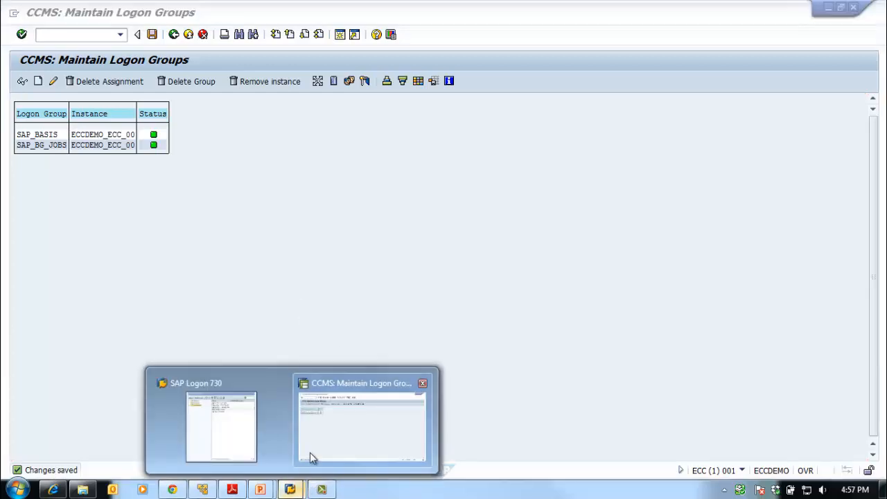
left_click(249, 423)
Clear the message server of the SAP Basis Group entry and re-enter it as eccdemo
left_click(724, 261)
left_click(724, 261)
left_click(588, 231)
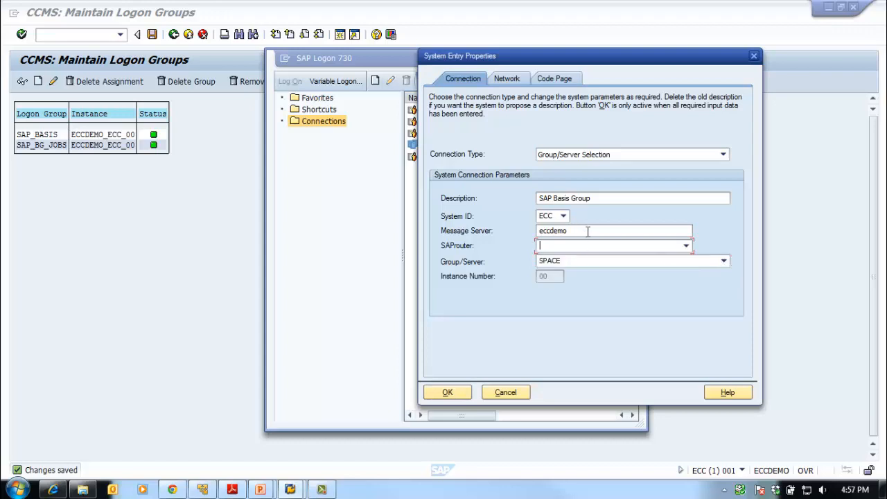
left_click_drag(588, 233, 525, 239)
key("Delete")
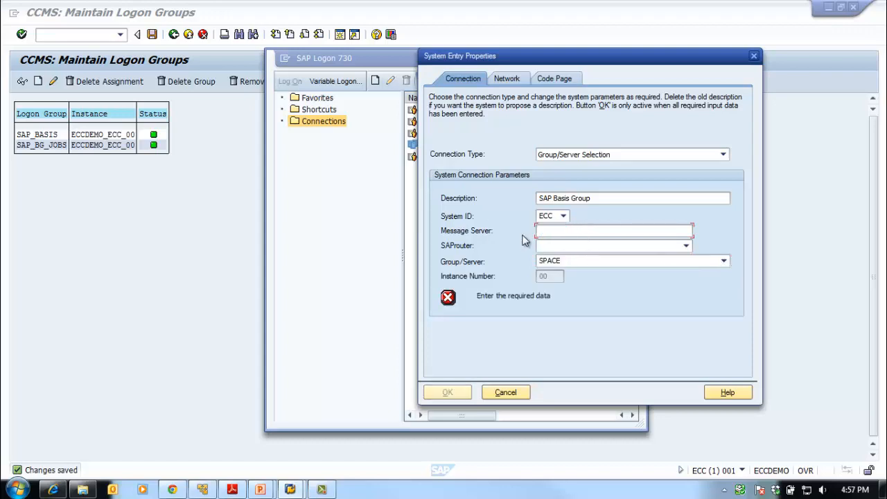
type("eccdemo")
Select SAP_BASIS as the group/server of the SAP Basis Group entry and confirm its properties
left_click(646, 258)
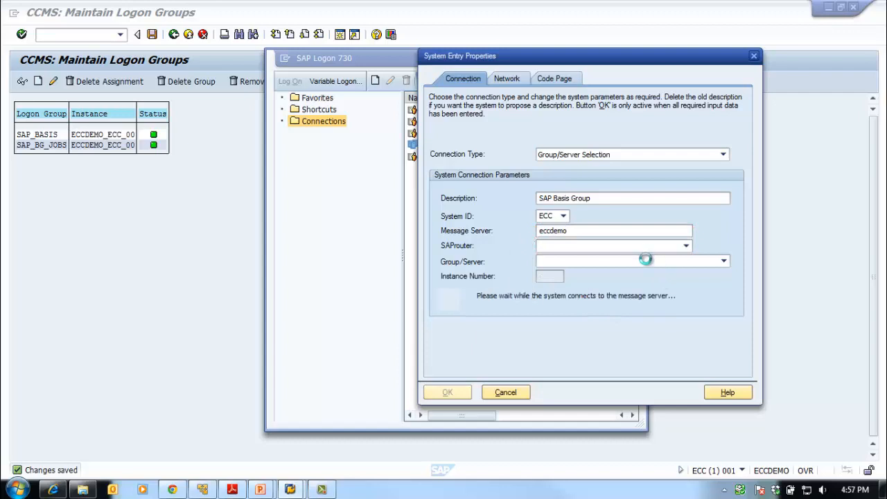
left_click(725, 264)
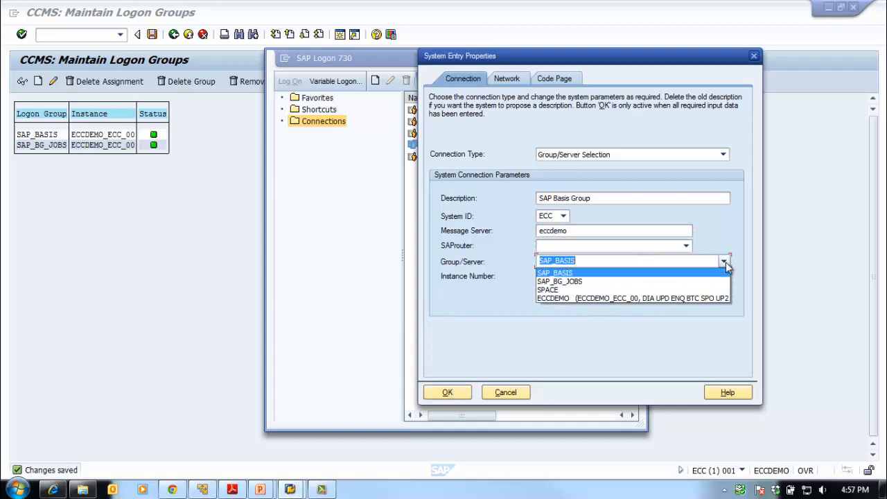
left_click(587, 276)
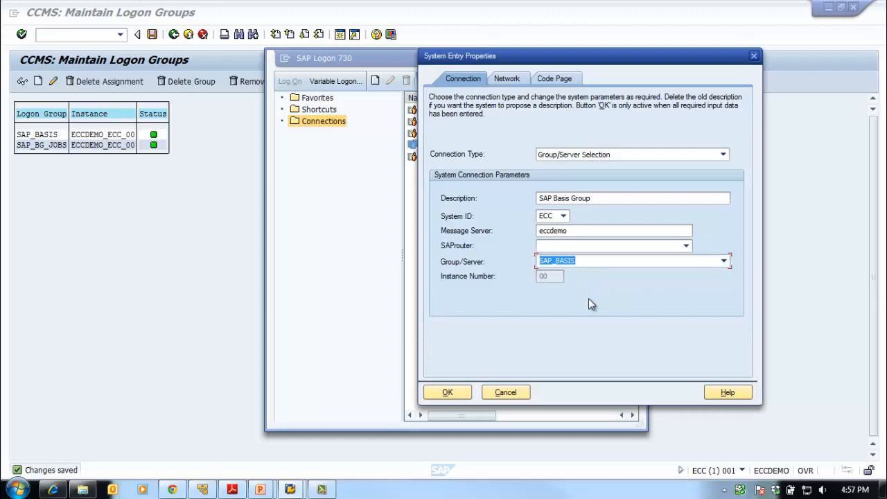
left_click(447, 392)
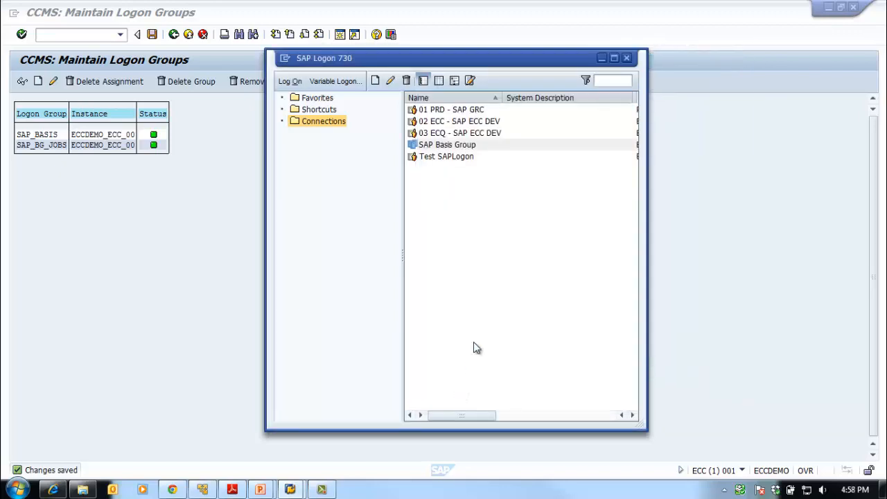
Log on through the SAP Basis Group entry to client 001 as user SAPBASIS, entering the account password
left_click(438, 148)
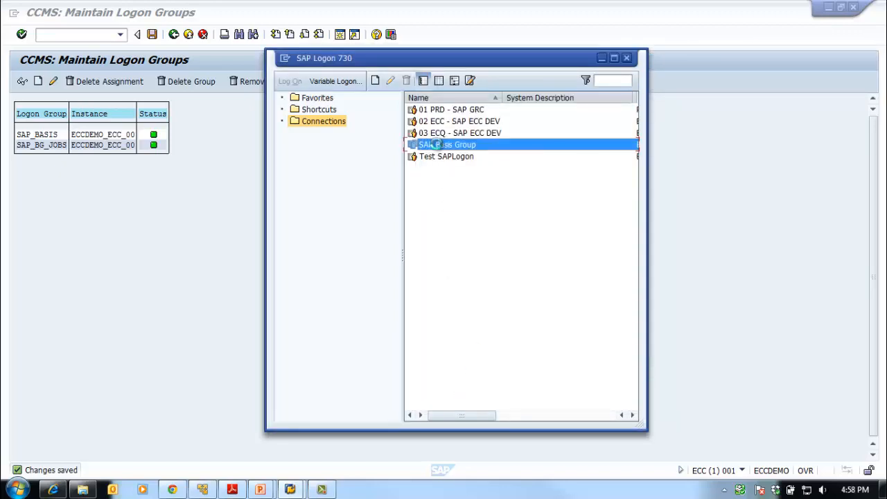
double_click(438, 147)
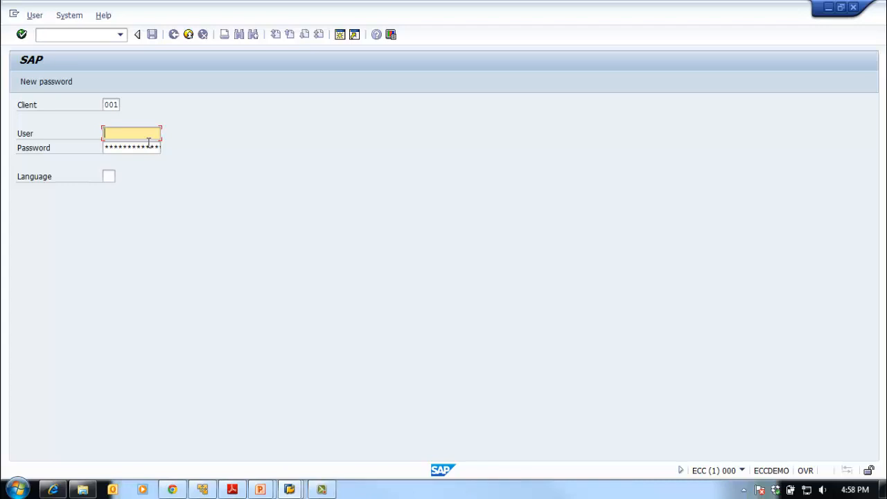
type("SAPBASIS")
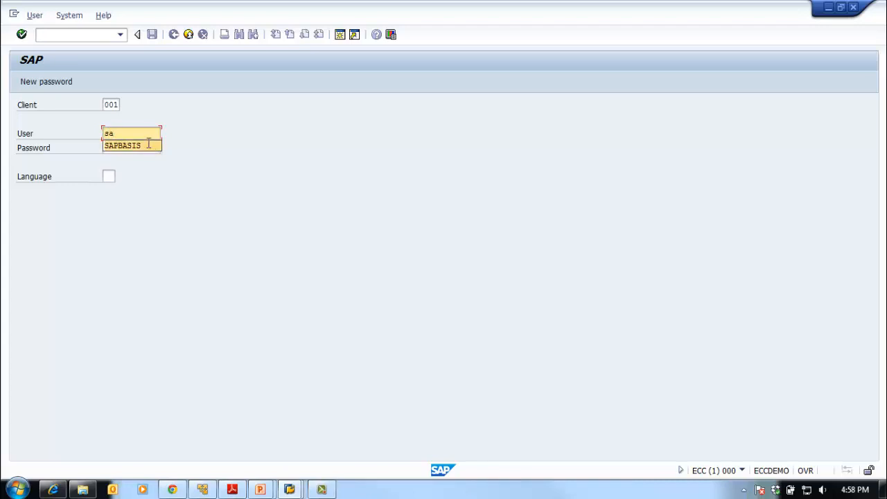
key("Tab")
type("*****")
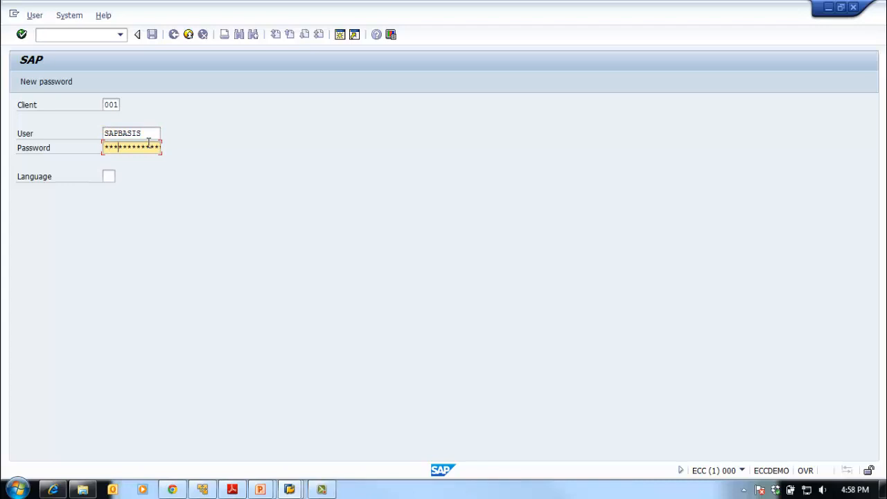
key("Return")
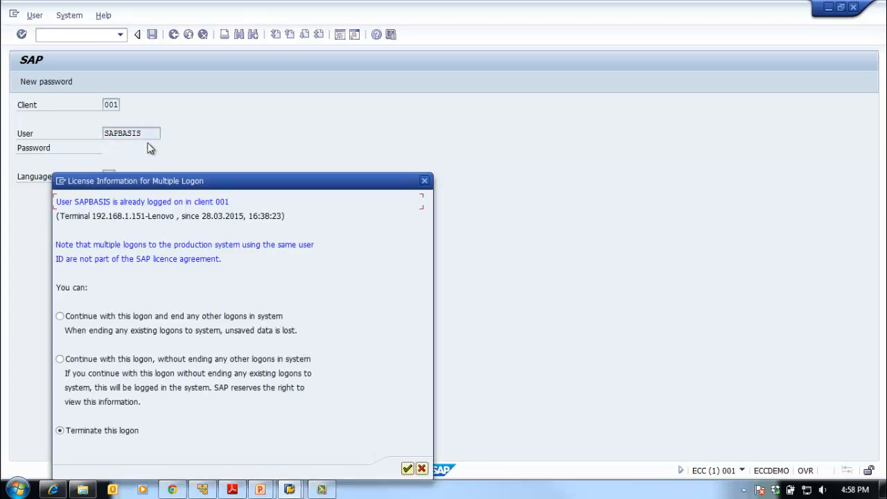
Choose to continue with this logon without ending any other logons in the system and confirm
left_click(179, 317)
left_click_drag(243, 182, 320, 101)
left_click(138, 271)
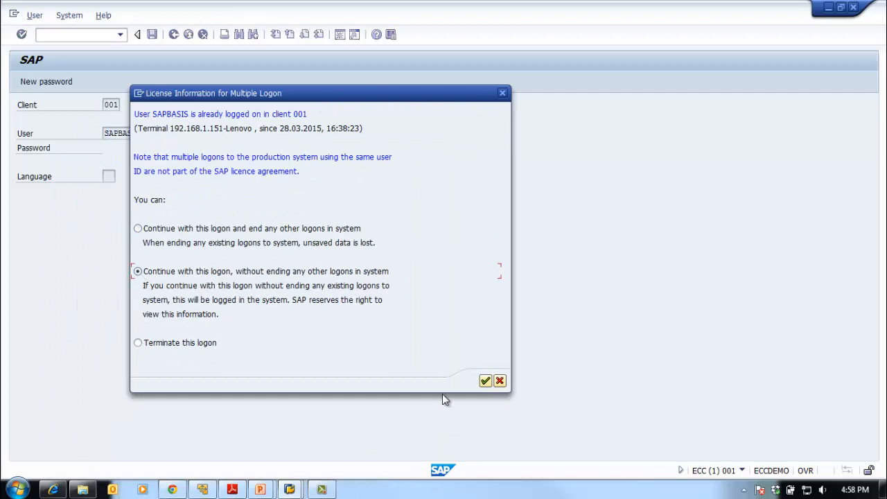
left_click(486, 382)
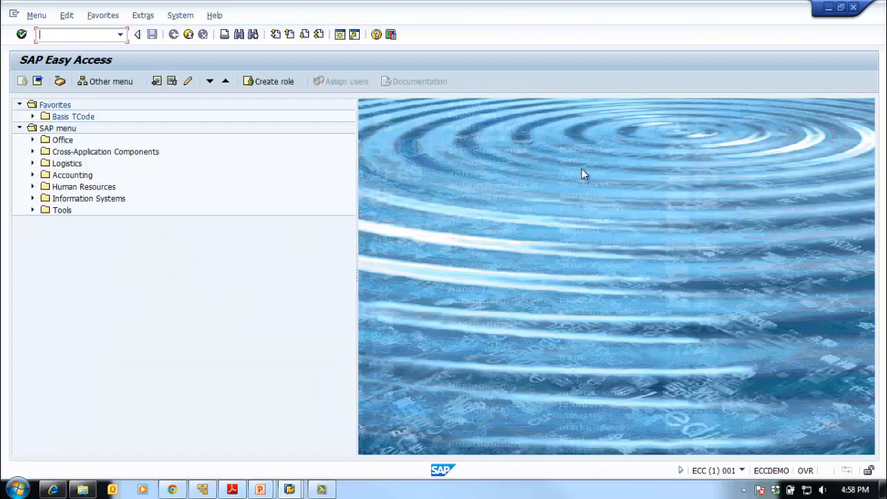
Log off the newly opened SAP session with the /nex command
double_click(493, 20)
left_click_drag(495, 32, 585, 28)
double_click(584, 28)
type("/nex")
key("Return")
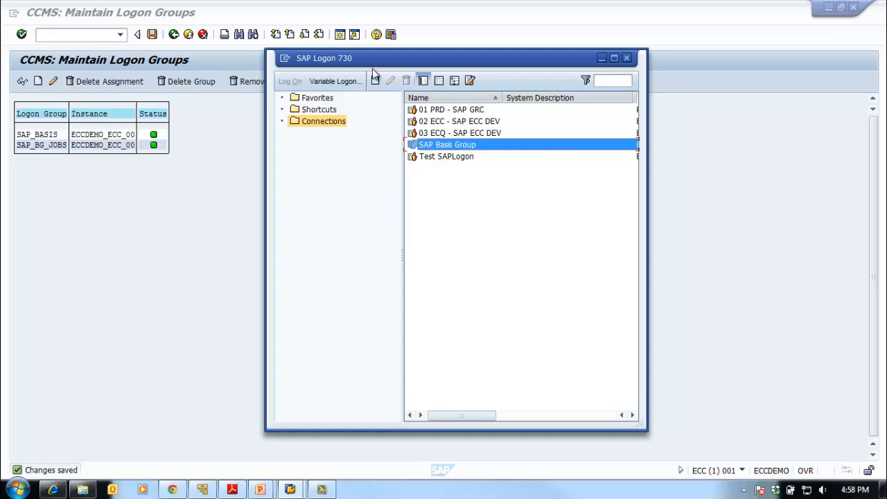
Open the system entry properties of SAP Basis Group for review
left_click(476, 156)
left_click(470, 145)
left_click(390, 80)
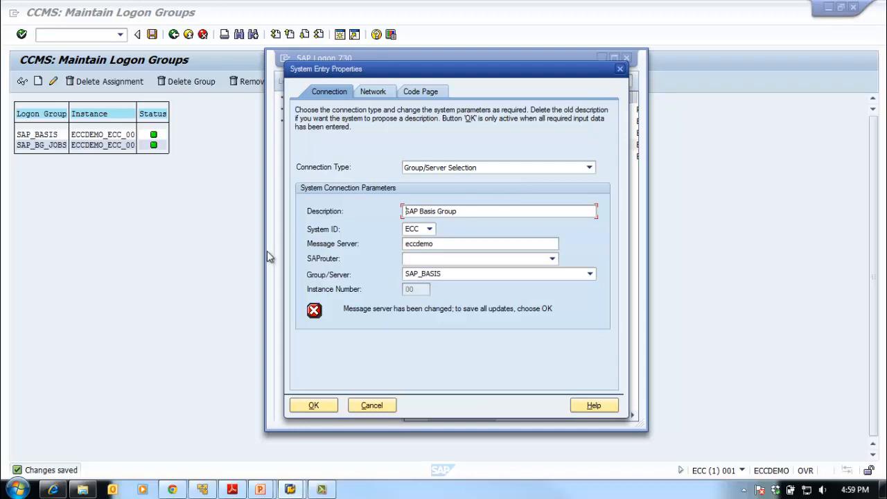
Switch to Windows Explorer and browse to the folder C:\Windows\System32\drivers\etc
right_click(17, 489)
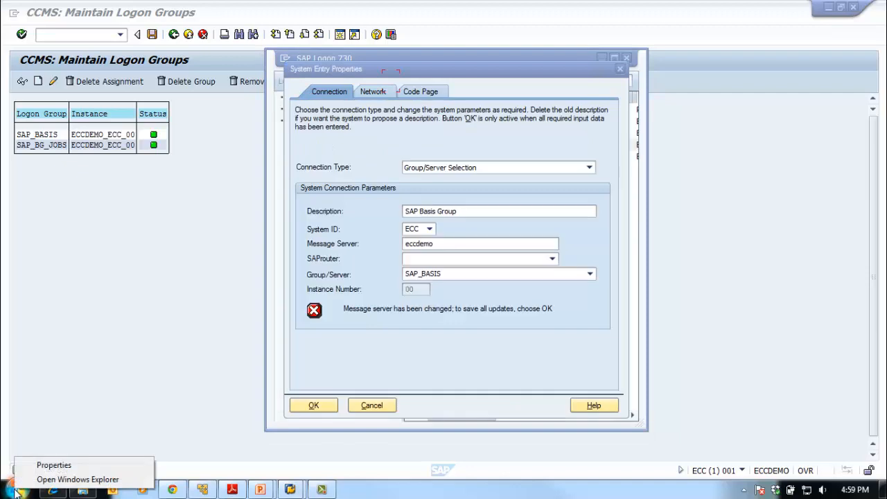
left_click(55, 479)
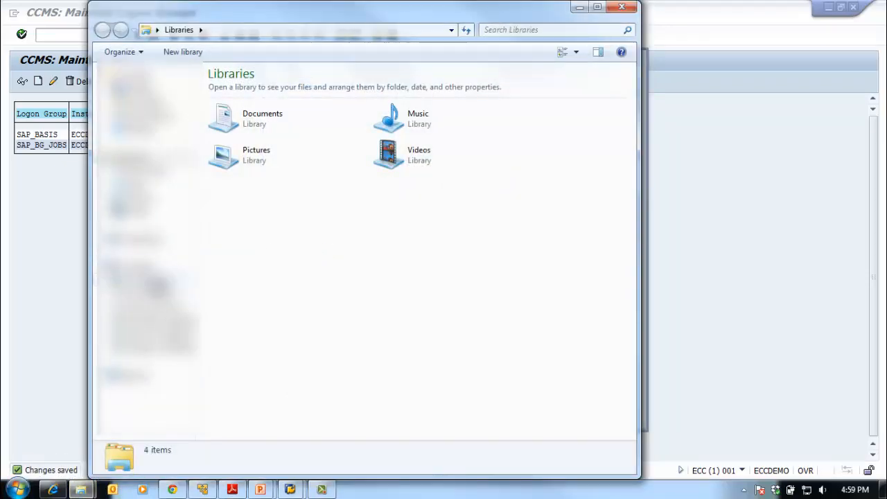
left_click(158, 282)
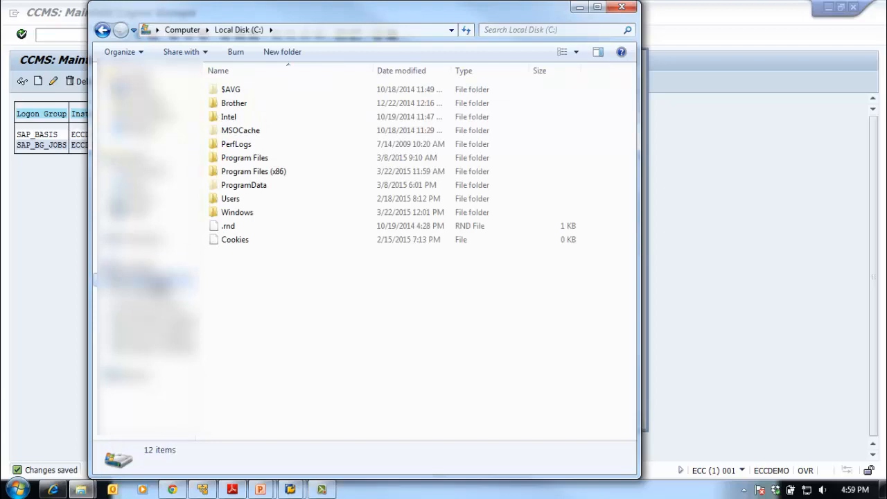
double_click(252, 214)
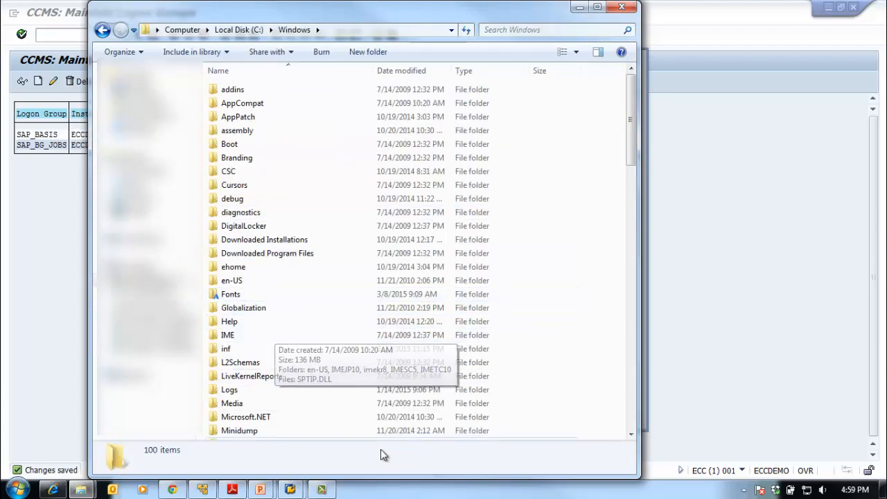
left_click_drag(632, 156, 632, 297)
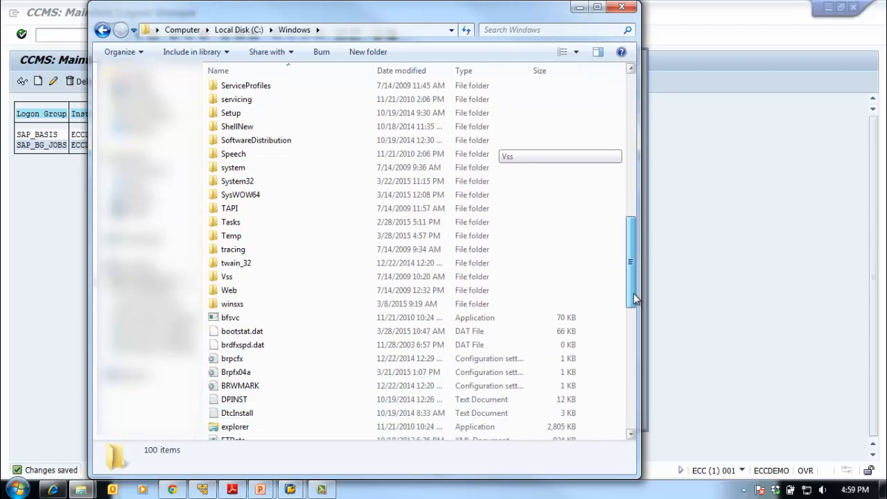
double_click(290, 179)
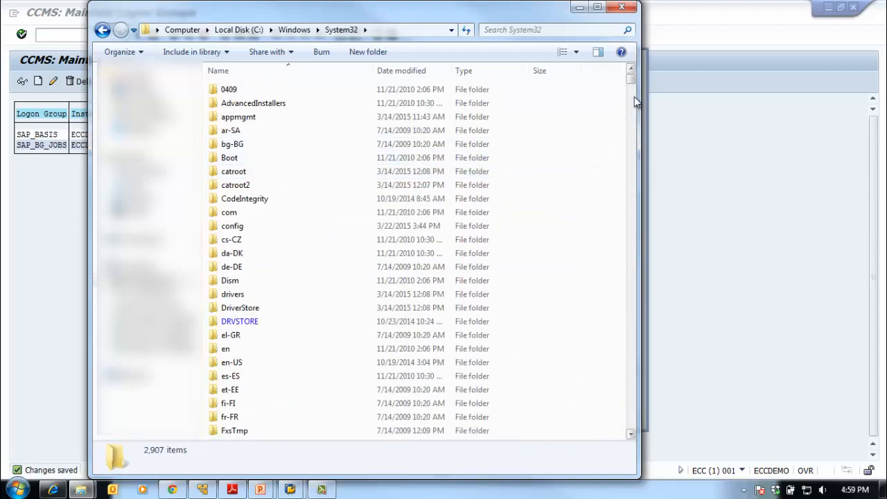
double_click(277, 294)
double_click(286, 104)
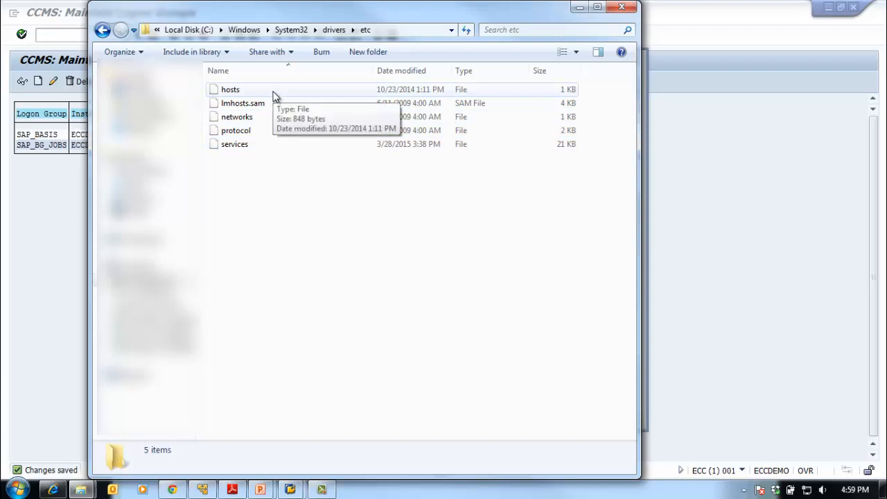
Open the services file from the etc folder in Notepad
right_click(263, 148)
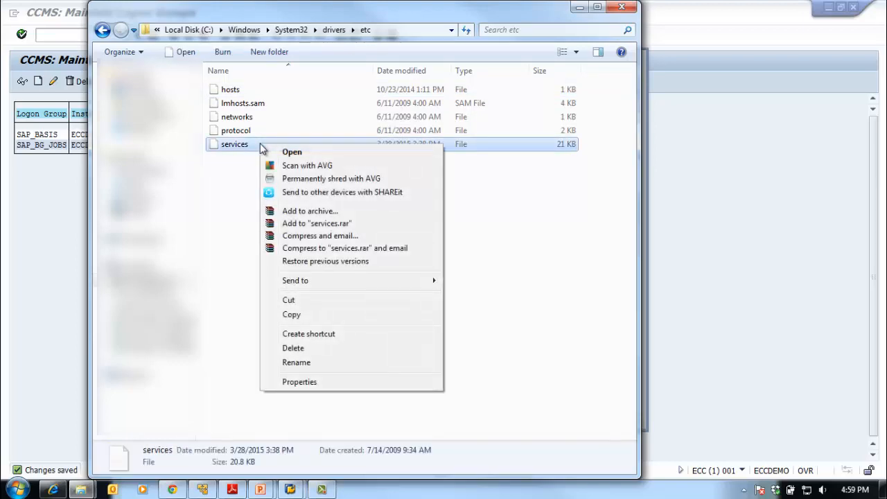
left_click(277, 152)
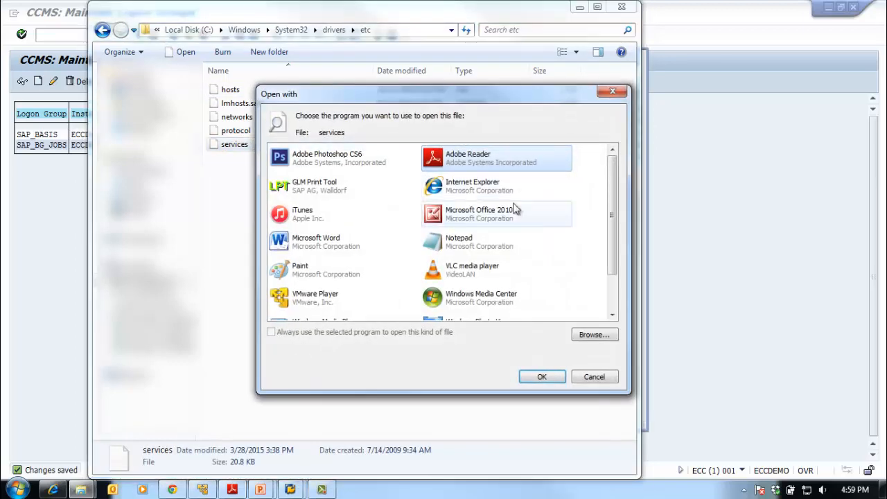
left_click(488, 244)
left_click(538, 376)
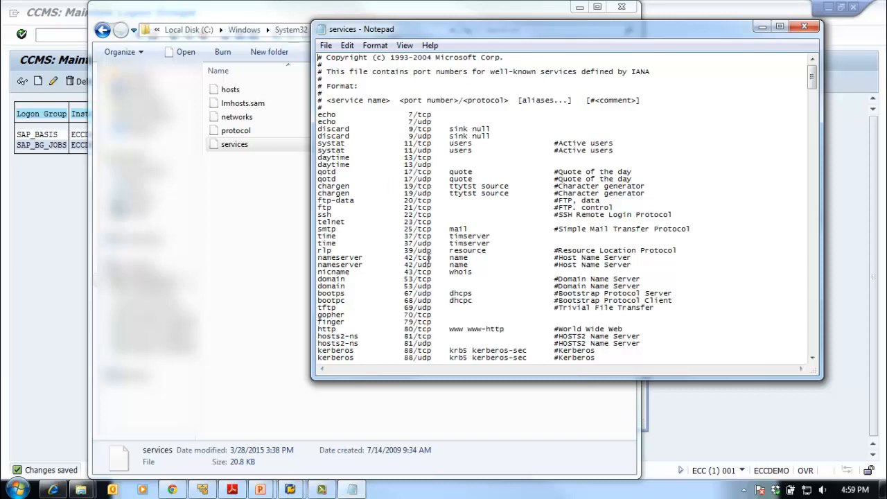
Look through the services file down to the SAP port entries and the group section at its end
scroll(445, 257, "down", 6)
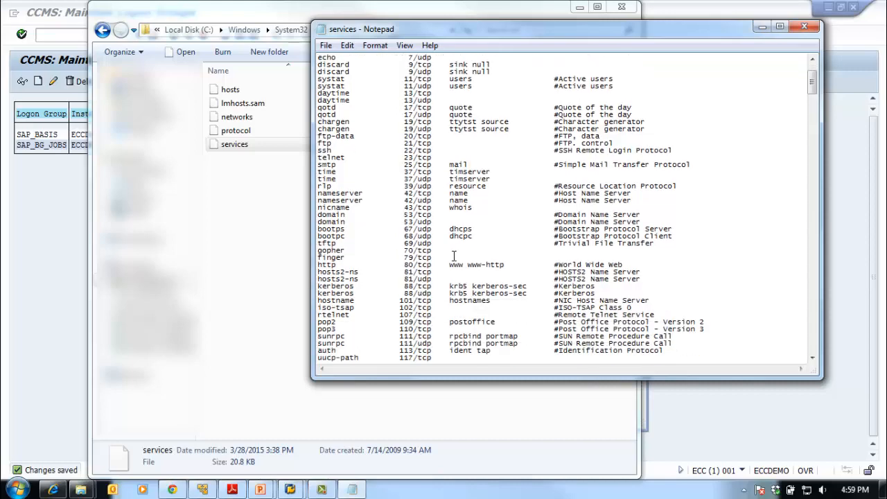
scroll(454, 256, "down", 3)
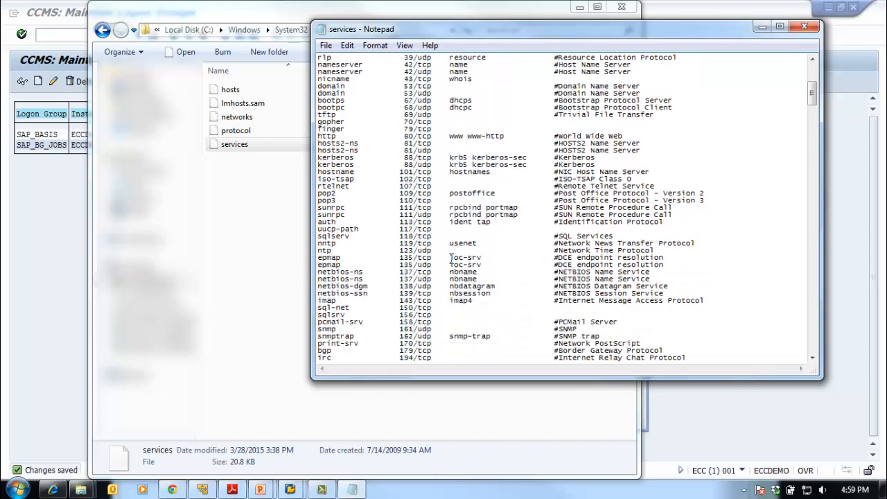
scroll(451, 258, "down", 15)
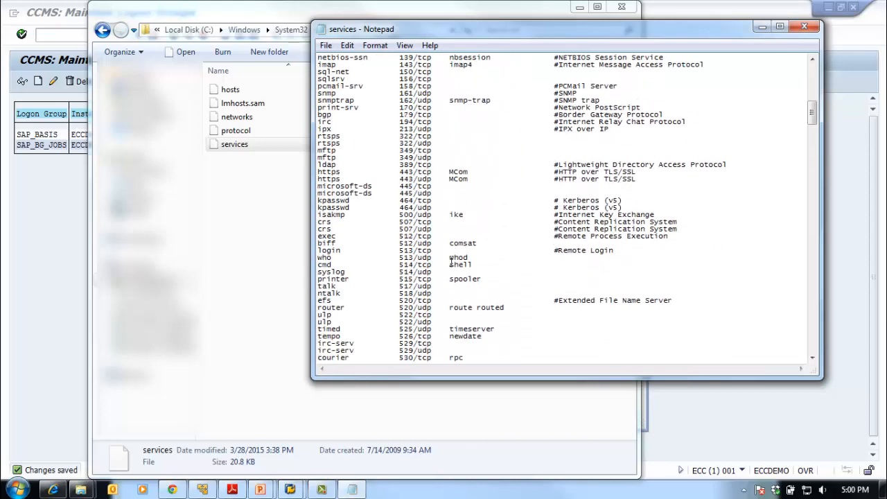
scroll(451, 262, "down", 20)
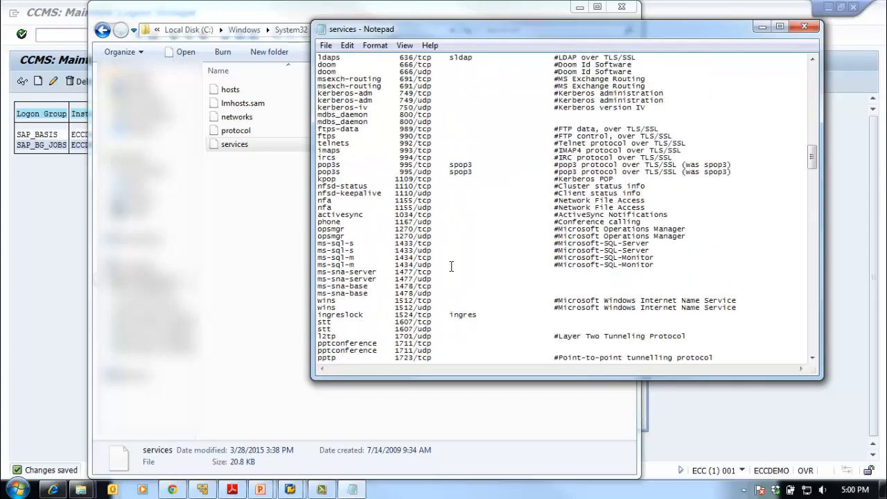
scroll(450, 267, "down", 20)
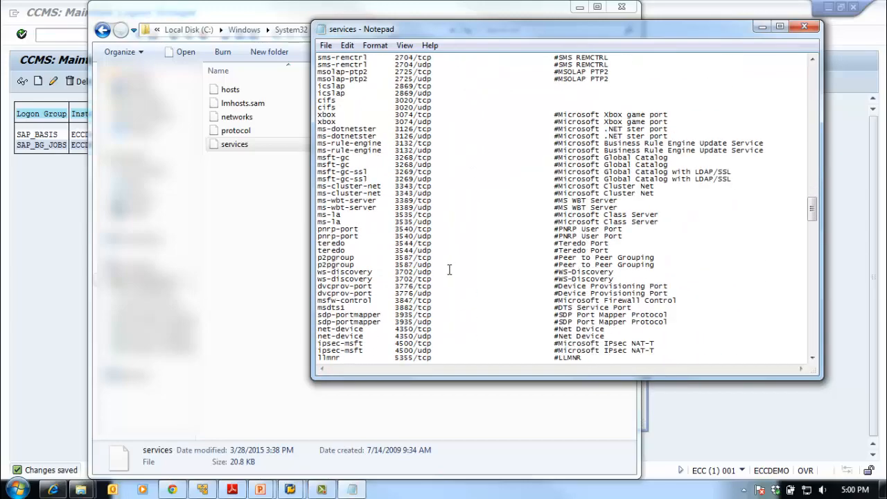
scroll(449, 270, "down", 6)
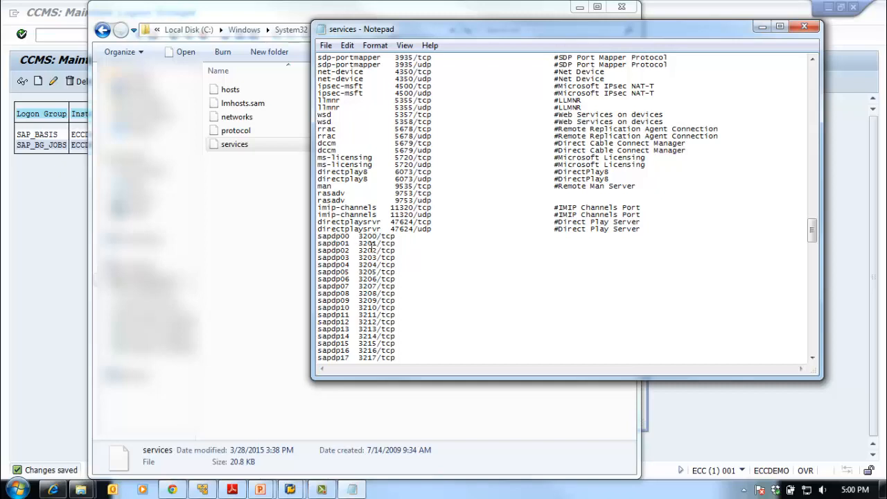
scroll(426, 270, "down", 20)
scroll(426, 273, "down", 20)
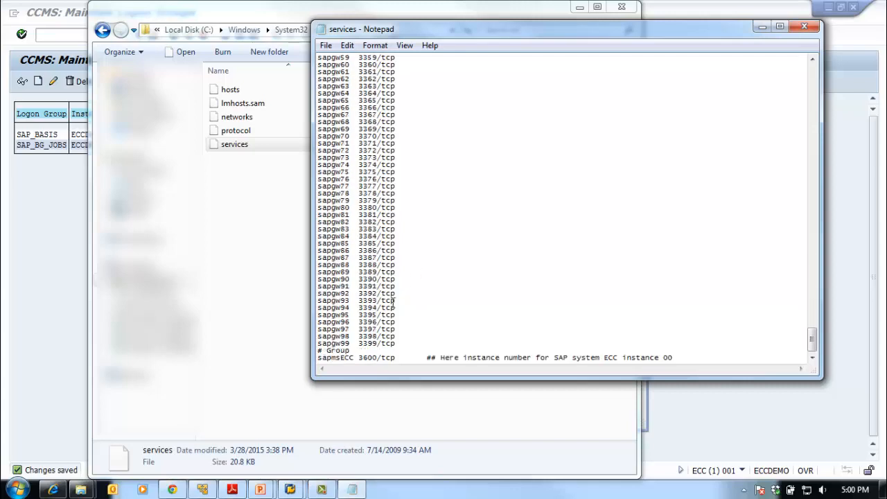
Examine the sapmsECC message server line in the services file, including its port number and instance comment
left_click_drag(404, 300, 320, 301)
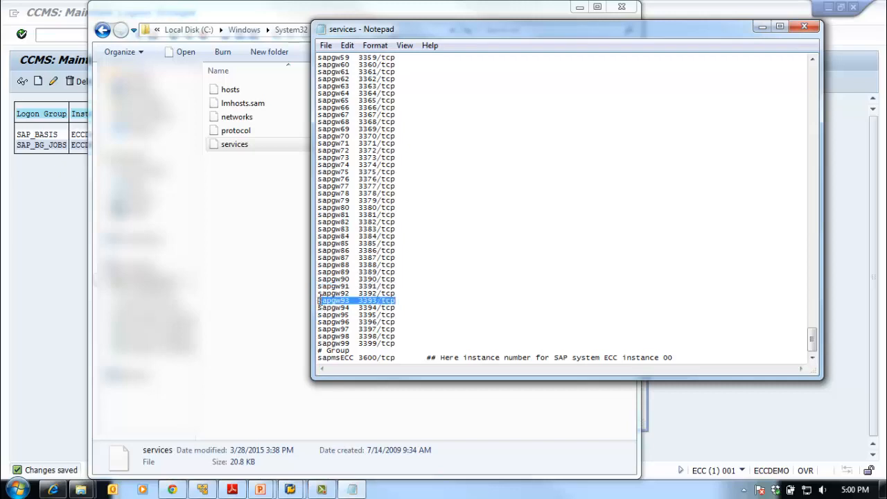
left_click(434, 307)
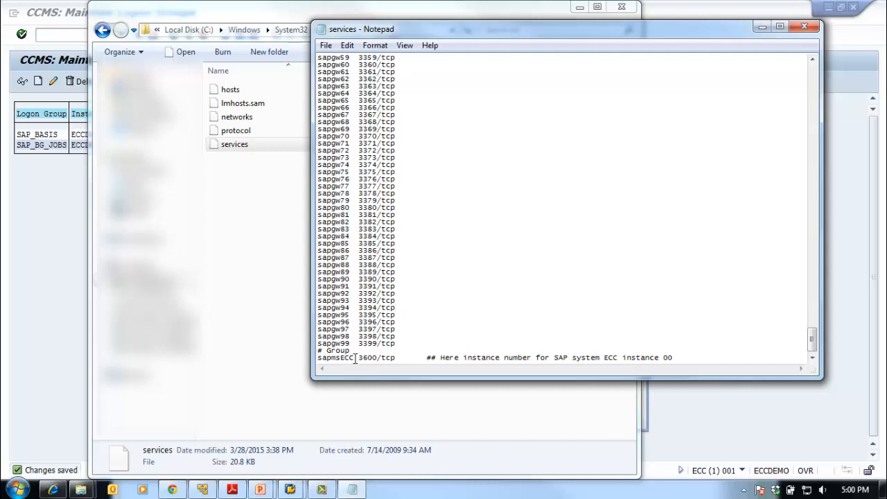
left_click_drag(359, 360, 379, 360)
left_click(403, 357)
left_click(616, 357)
key("shift+Home")
left_click(616, 357)
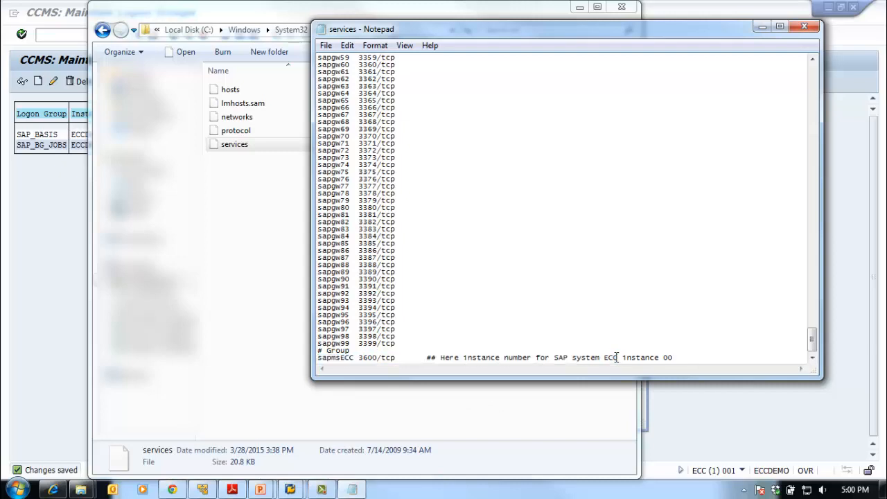
left_click(682, 356)
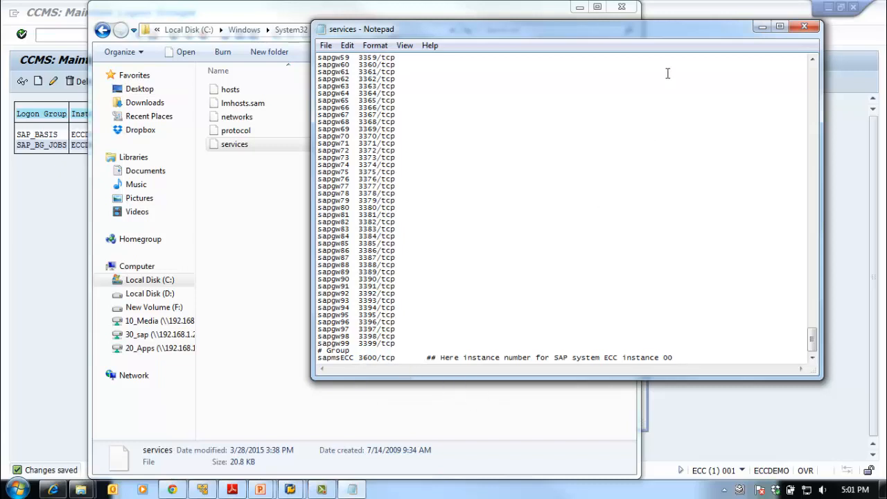
Minimize Notepad and Windows Explorer, return to SAP Logon, and confirm the SAP Basis Group entry properties
left_click(763, 28)
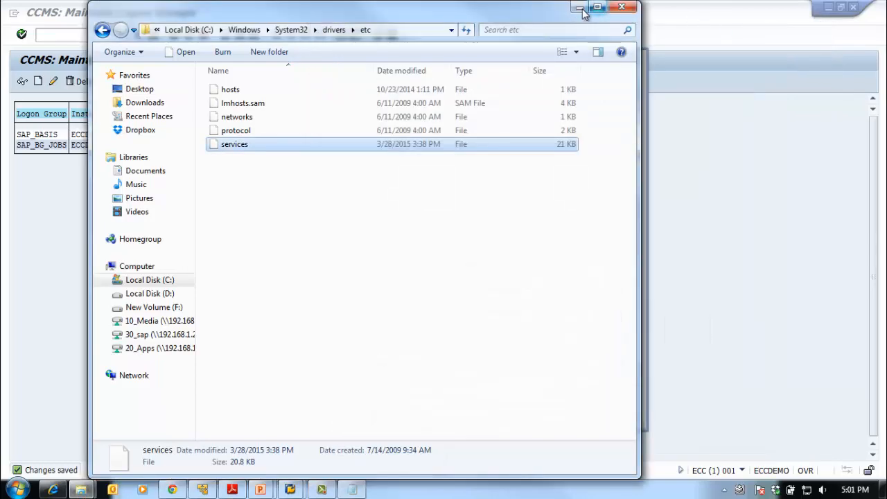
left_click(580, 8)
left_click(766, 237)
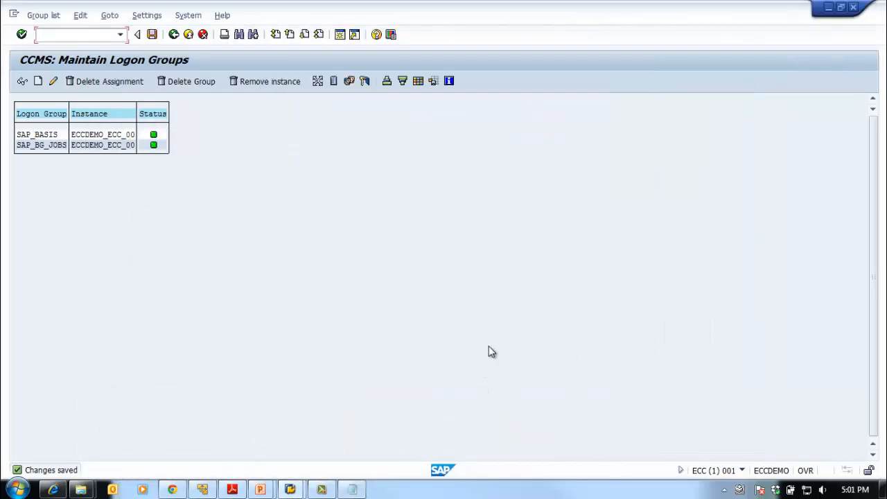
mouse_move(290, 490)
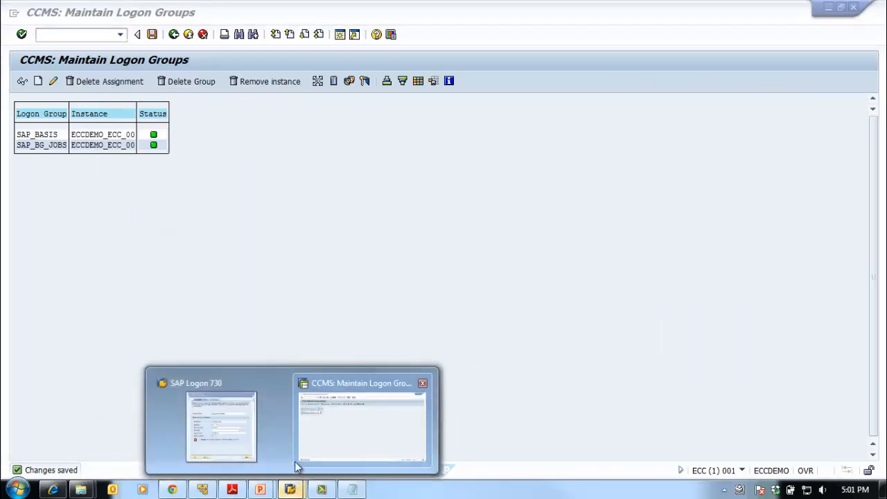
left_click(260, 440)
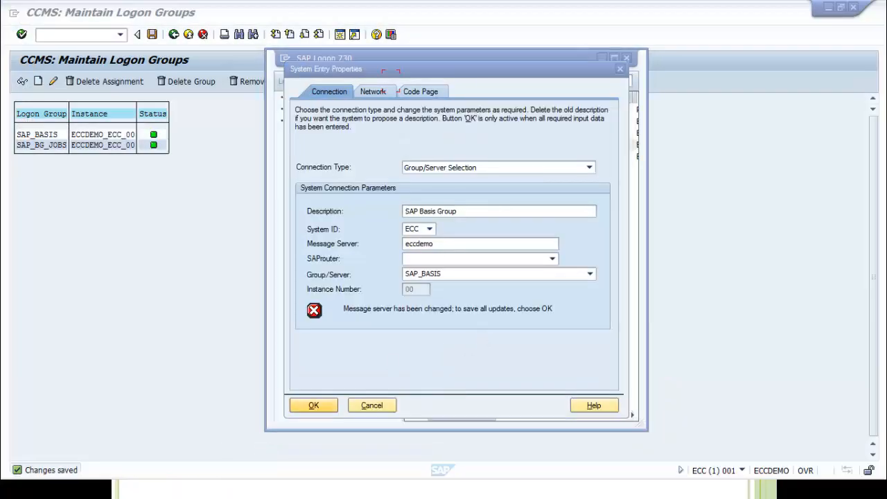
left_click(312, 405)
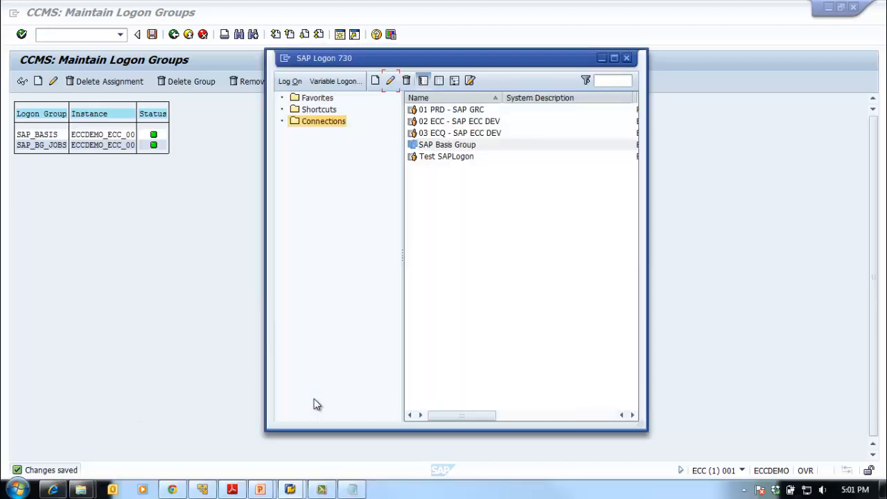
Switch to the PowerPoint slide show and advance from the logon group slide to the closing slide
left_click(744, 163)
key("alt+Tab")
key("alt+Tab")
key("alt+Tab")
key("alt+Tab")
key("alt+Tab")
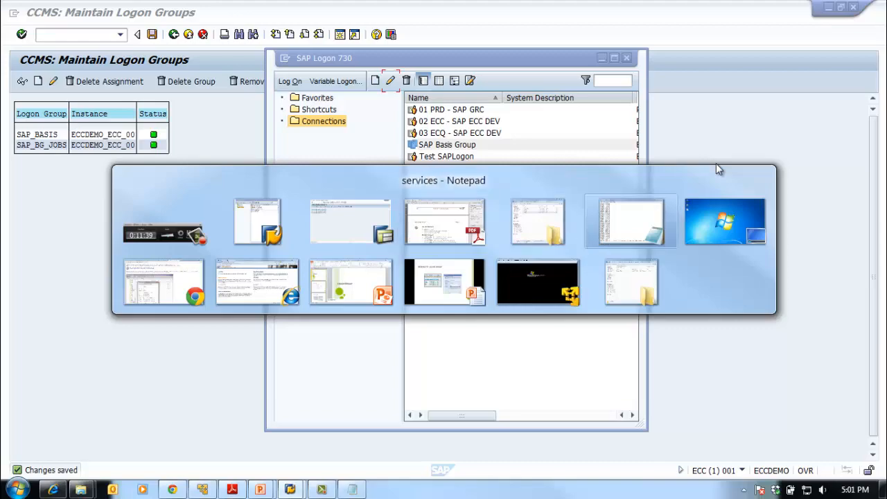
key("alt+Tab")
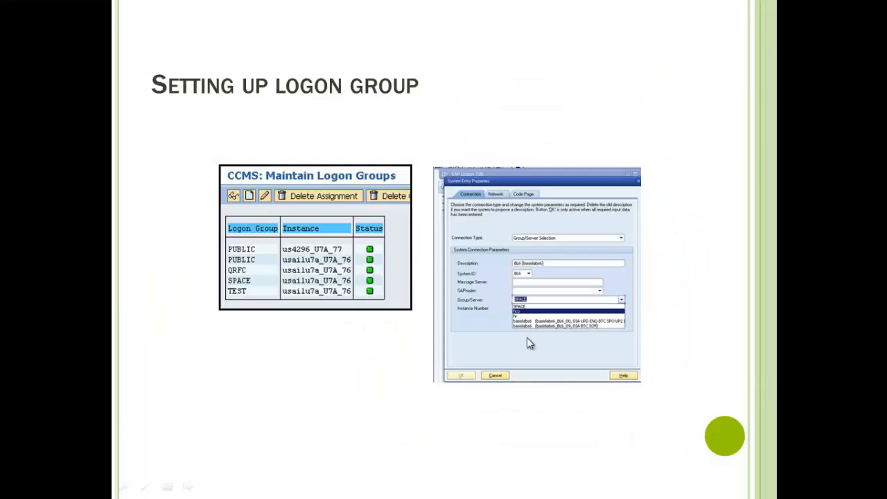
left_click(662, 313)
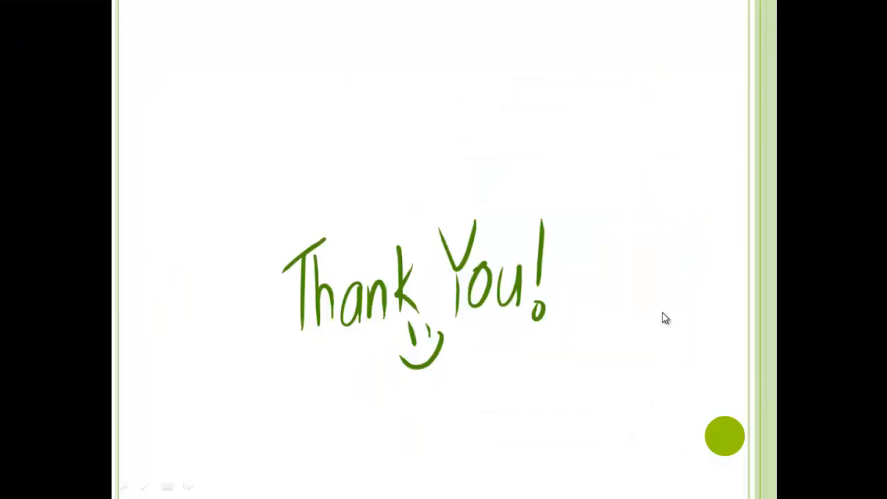